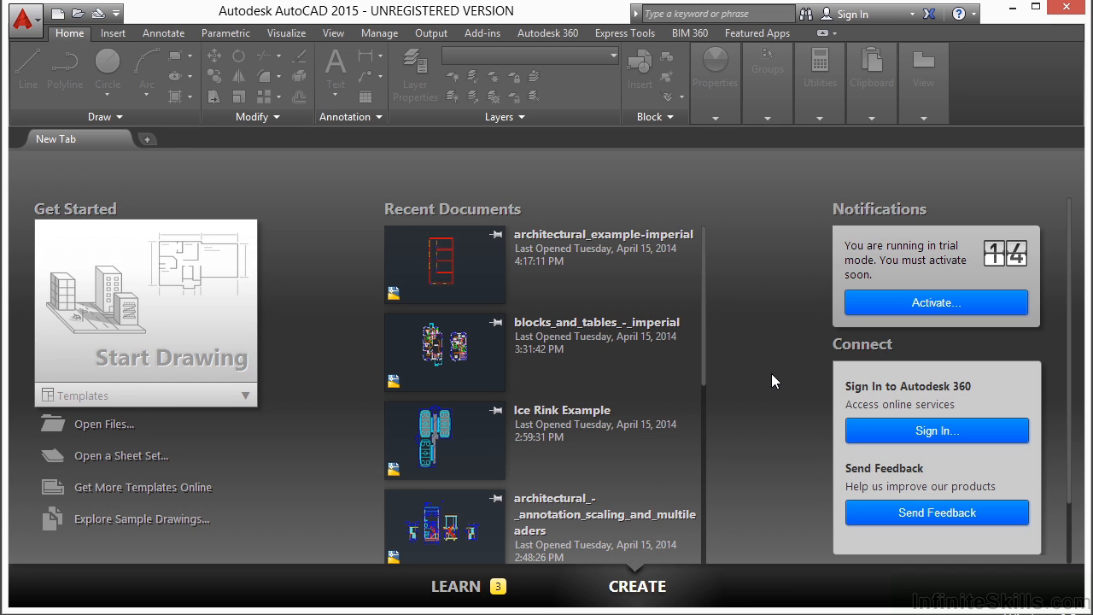
- Open the drawing architectural_example-imperial.dwg from the 09 folder
click(109, 427)
click(482, 175)
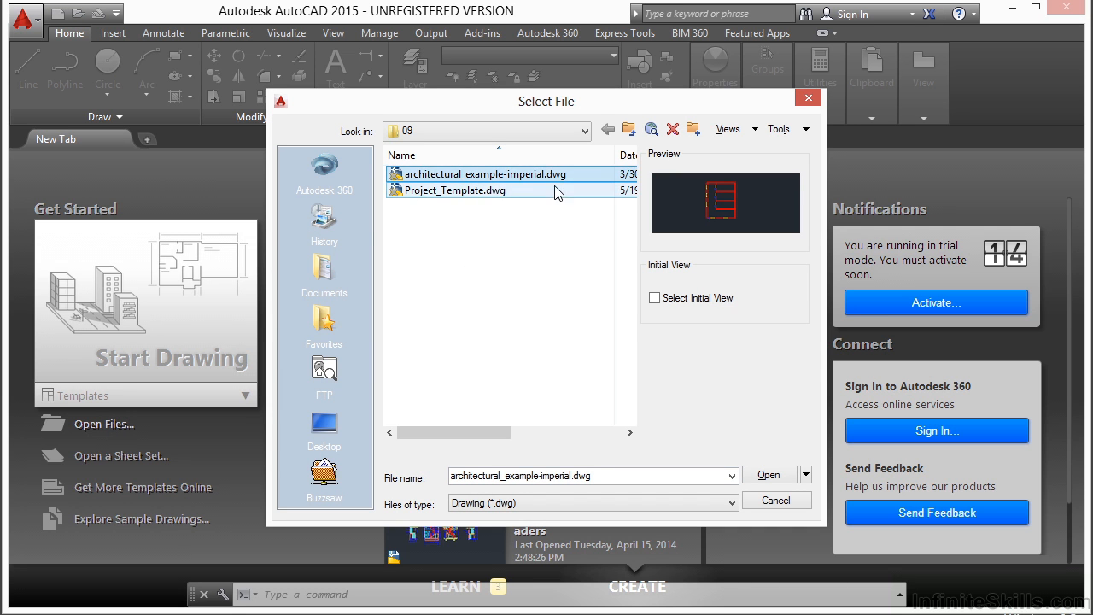
click(771, 475)
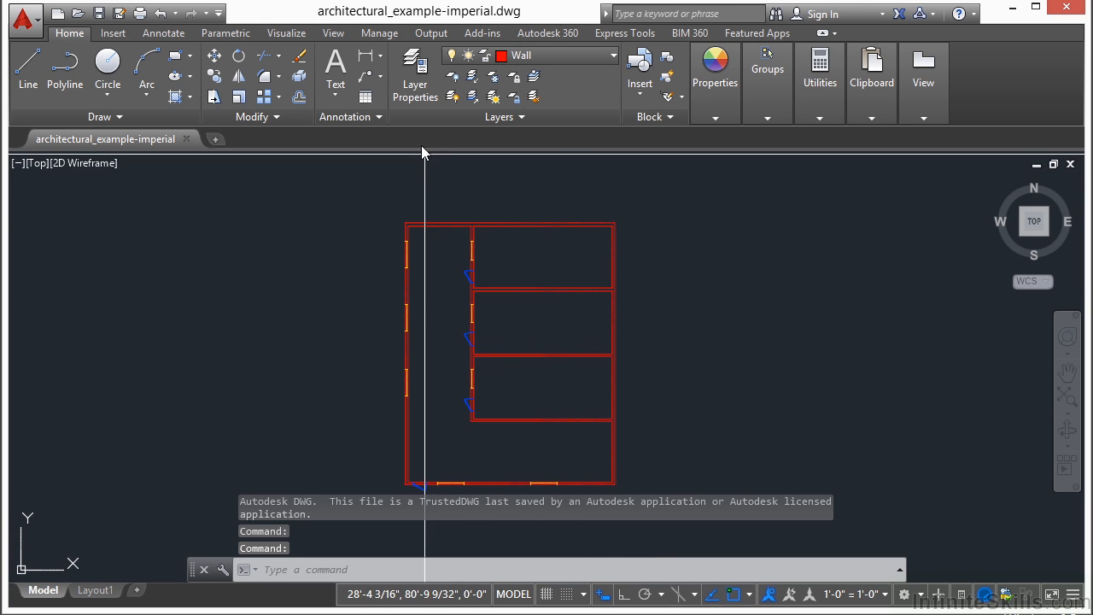
- Open the Layer Properties Manager and create a new layer
middle_drag(703, 315, 427, 310)
click(401, 74)
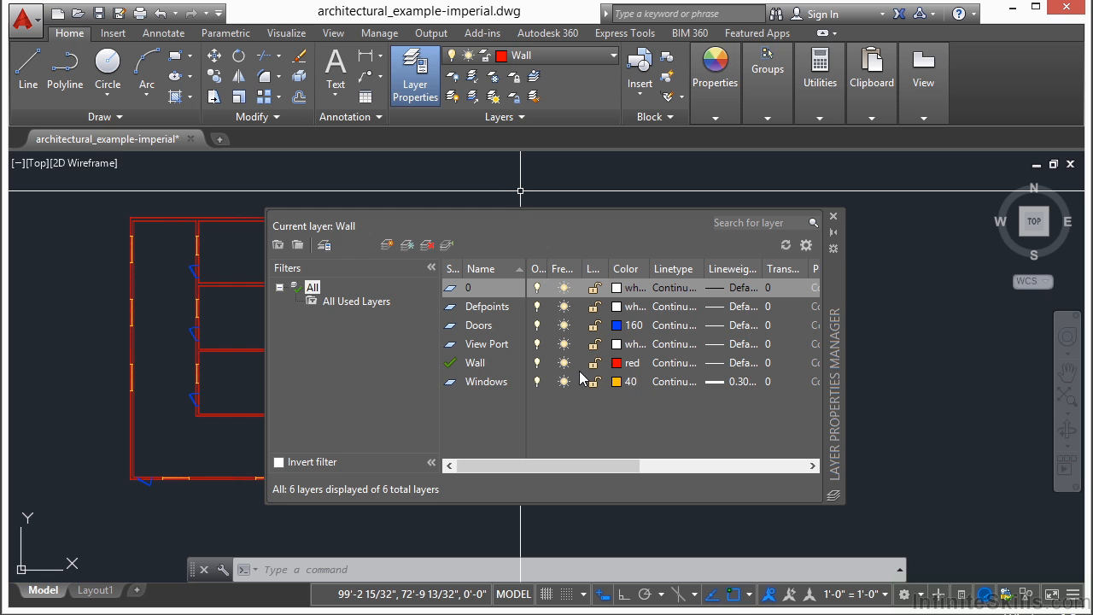
click(388, 245)
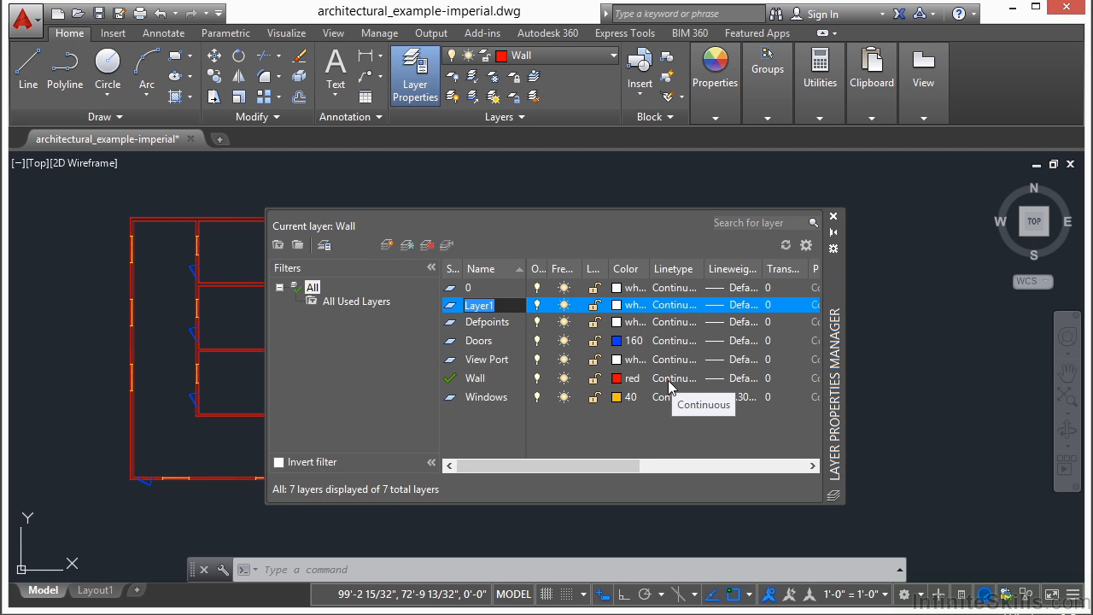
- Accept the new layer's default name and toggle its Freeze state on and off again
click(535, 306)
click(563, 309)
click(562, 305)
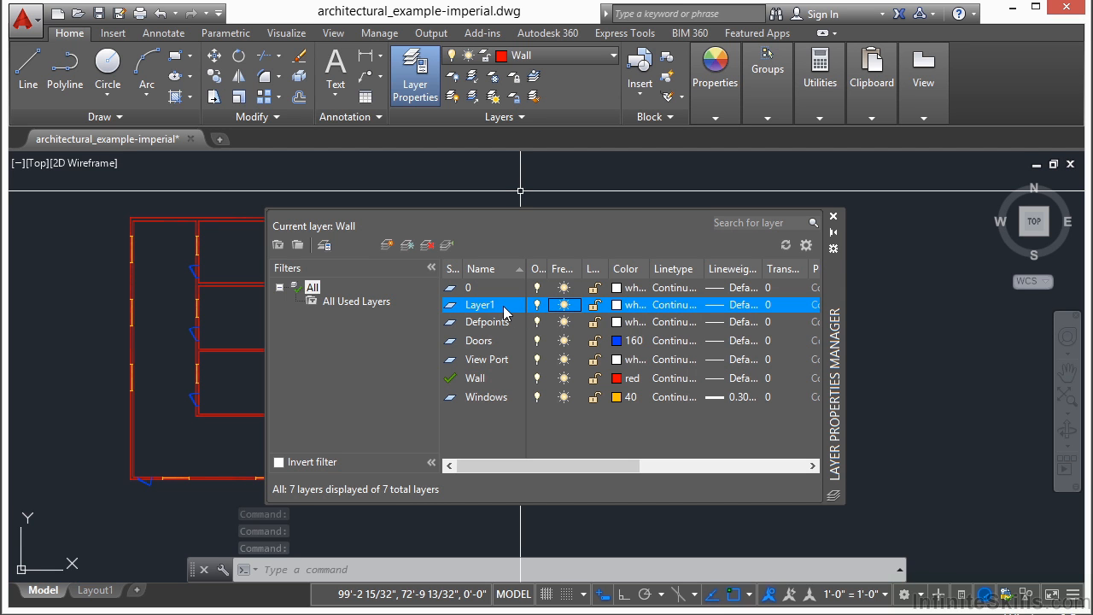
- Make Layer1 the current layer, switch the current layer to Defpoints, and set Layer1 current again
double_click(501, 306)
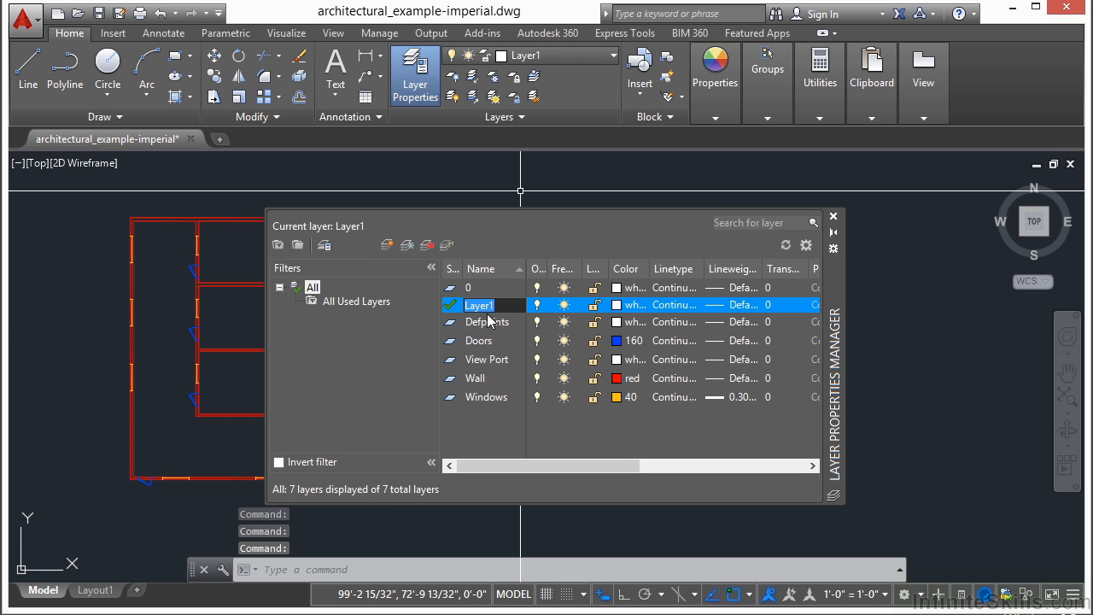
click(453, 305)
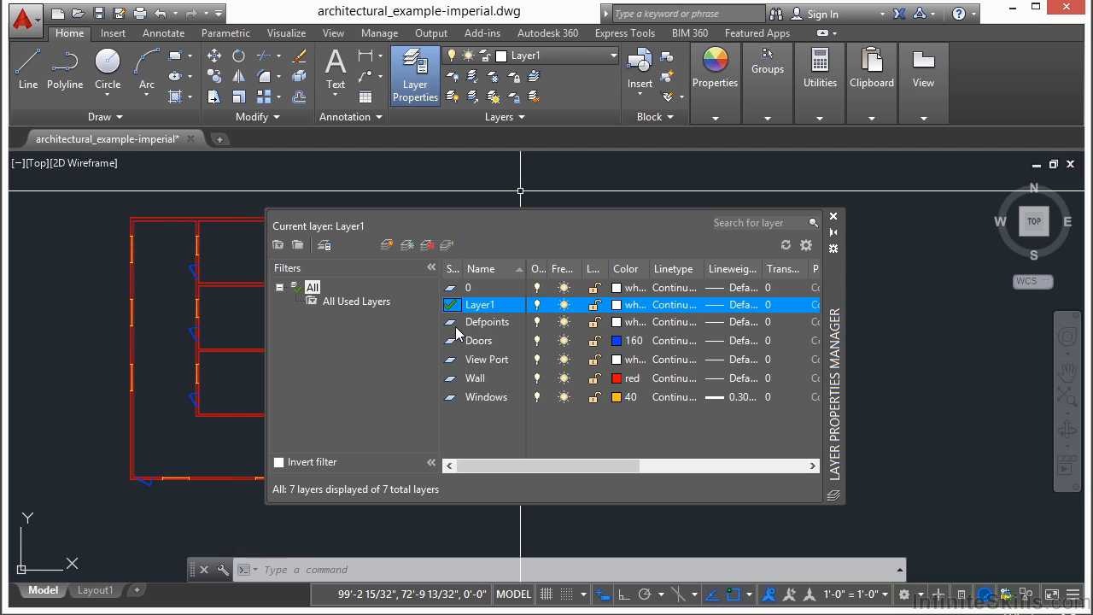
double_click(453, 322)
click(461, 305)
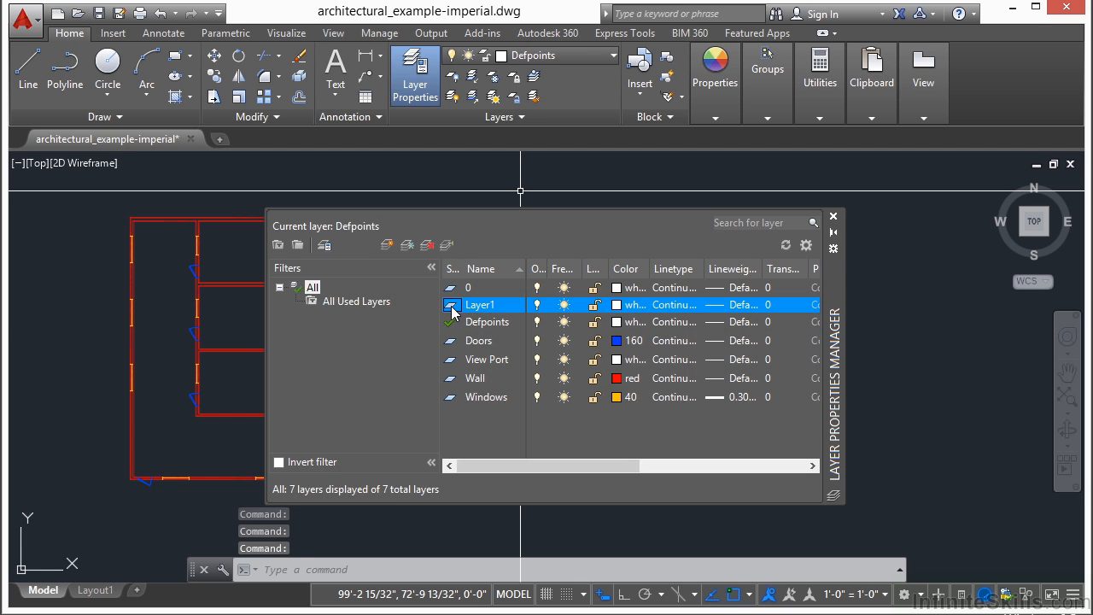
double_click(501, 308)
- Rename Layer1 as New Layer Name
right_click(502, 310)
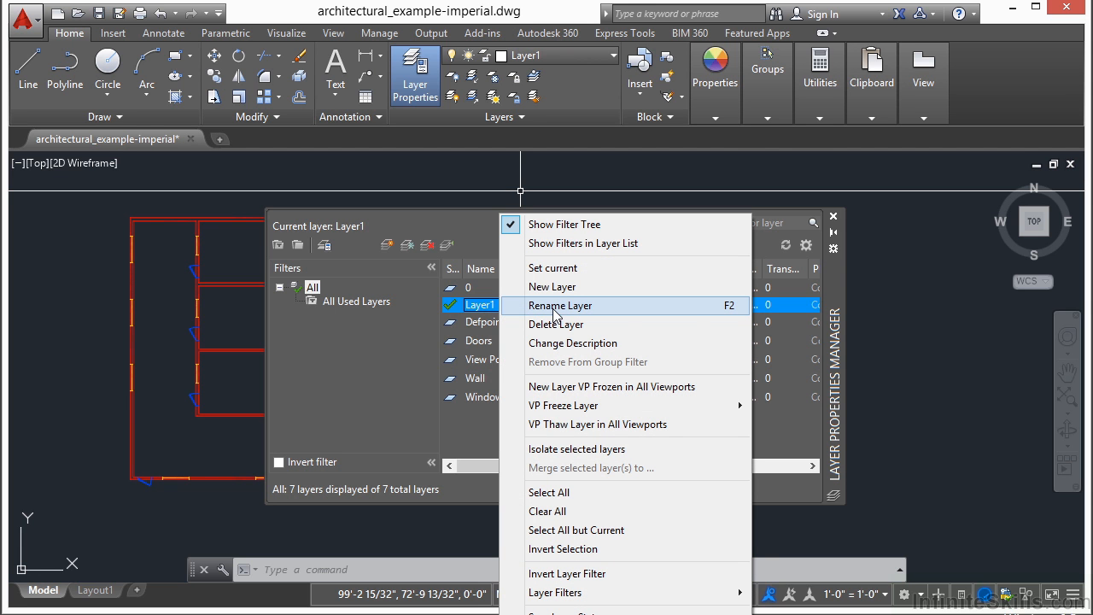
click(688, 315)
text(New Layer N)
text(ame)
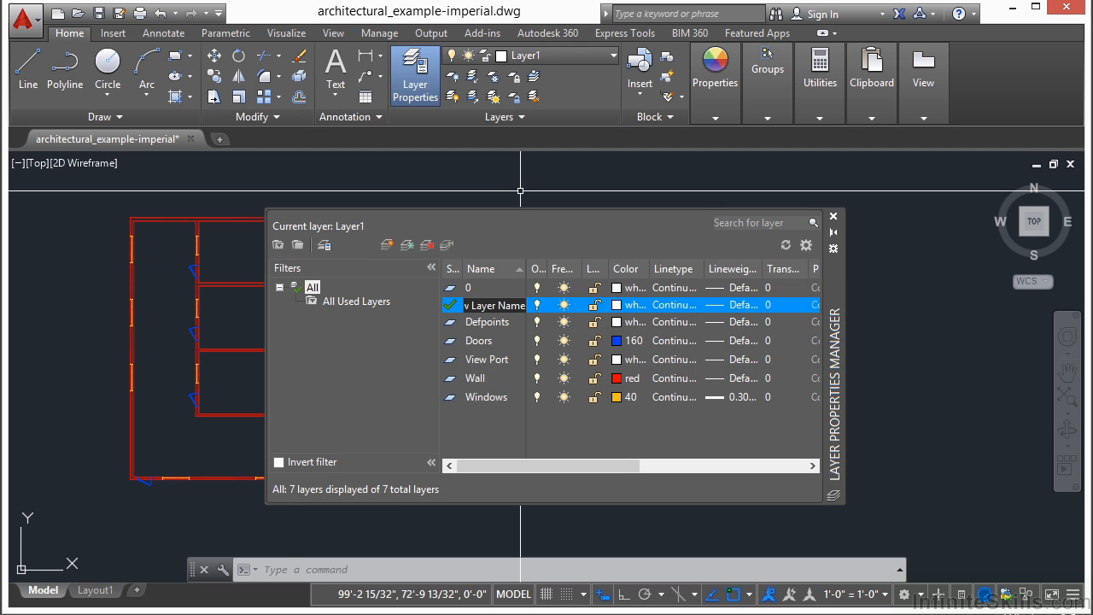
key(Return)
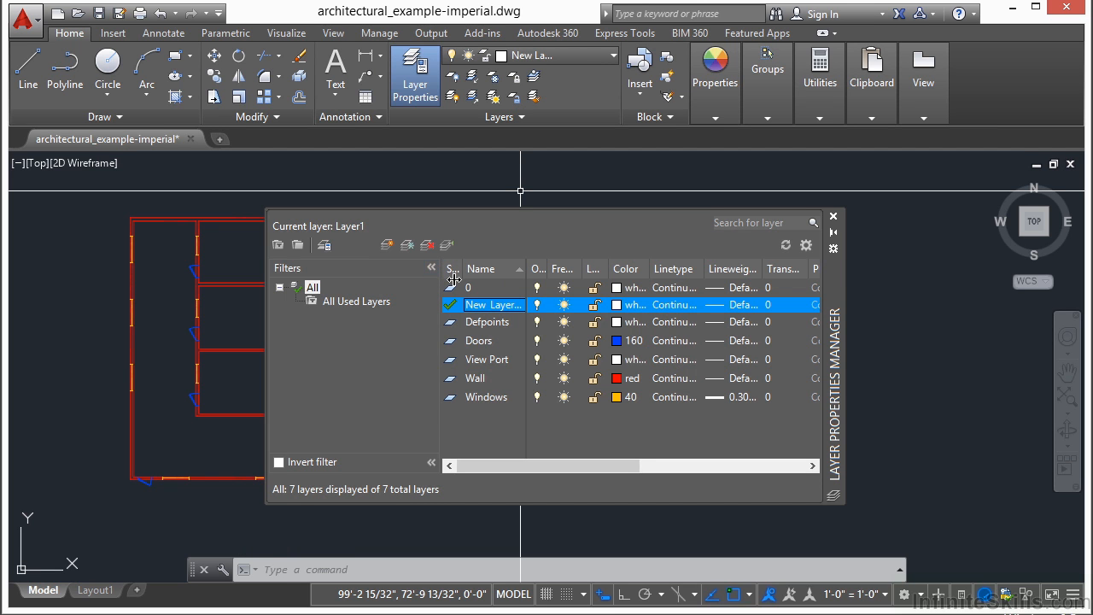
- Widen the Status column and the layer manager to include the Description column, and sort the layer list by Description
drag(454, 278, 493, 269)
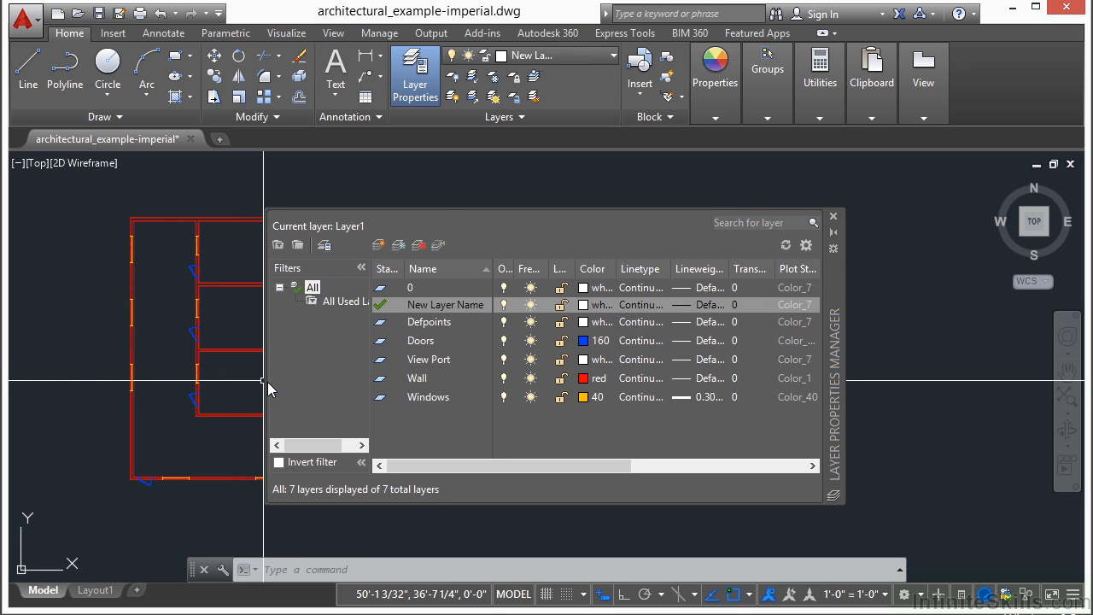
drag(265, 387, 100, 387)
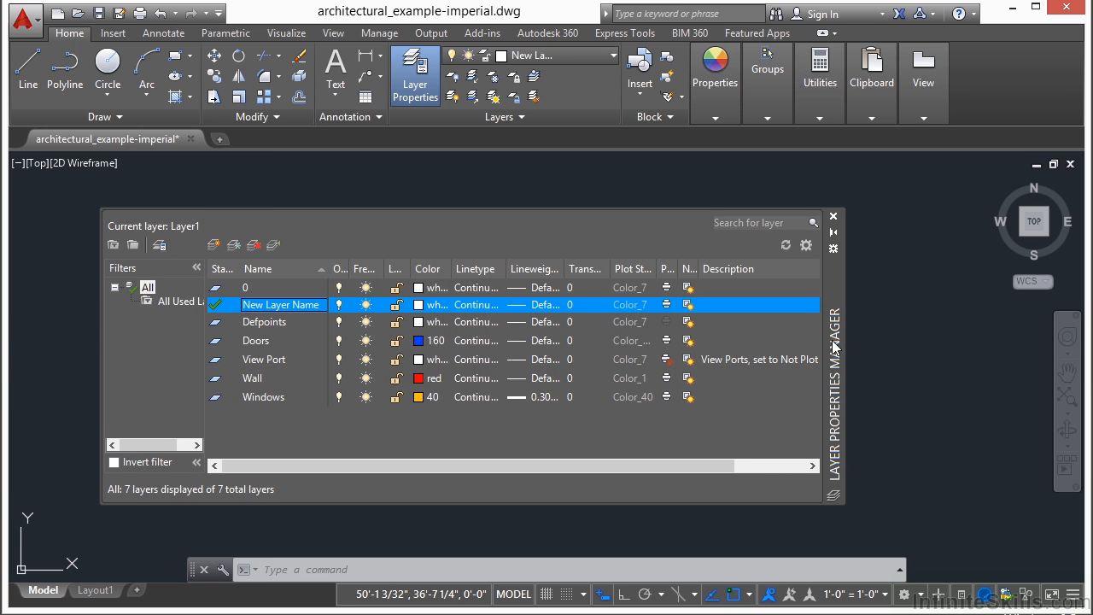
click(867, 331)
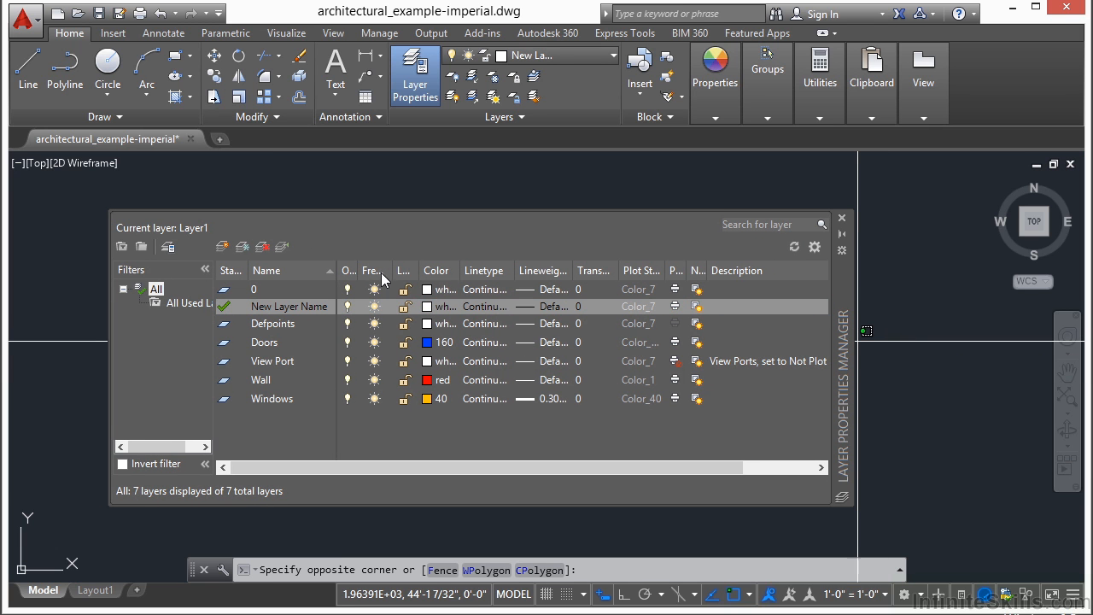
click(564, 232)
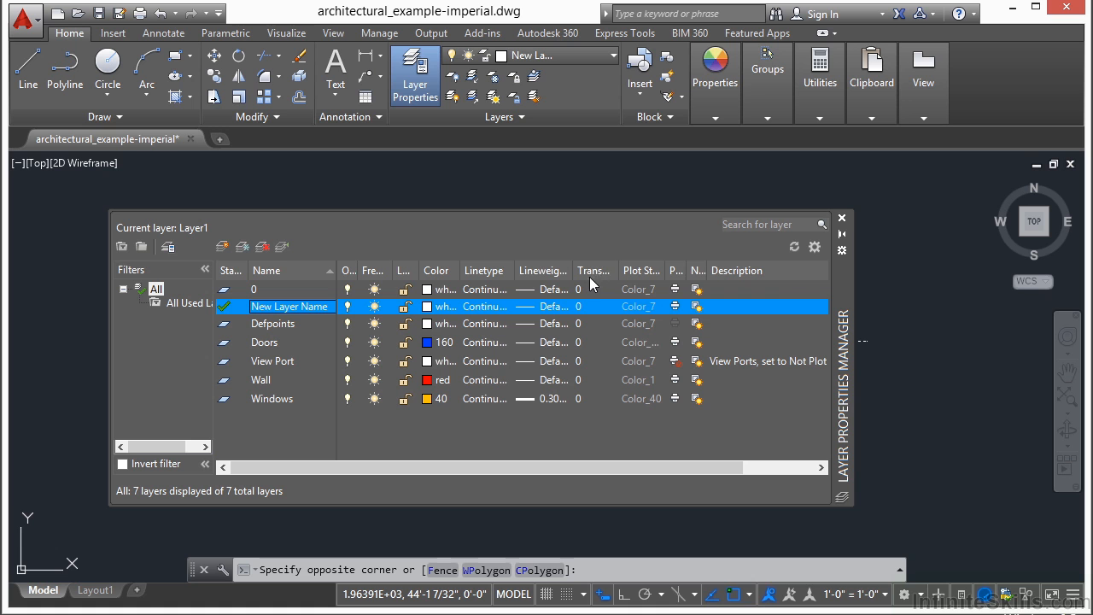
click(535, 270)
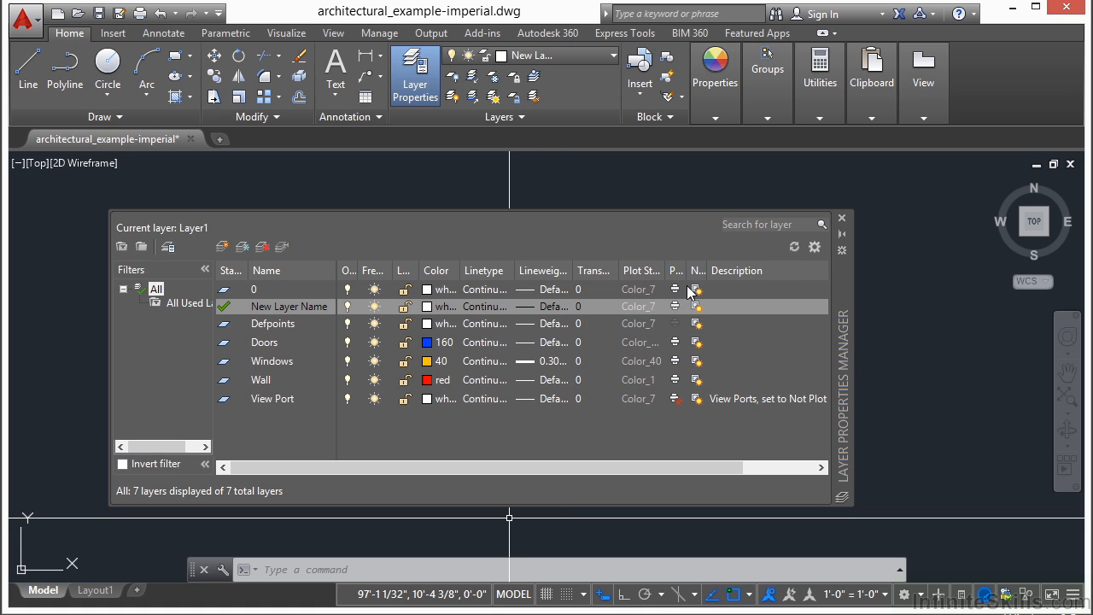
- Hide the Description column in the layer list and show it again
right_click(780, 273)
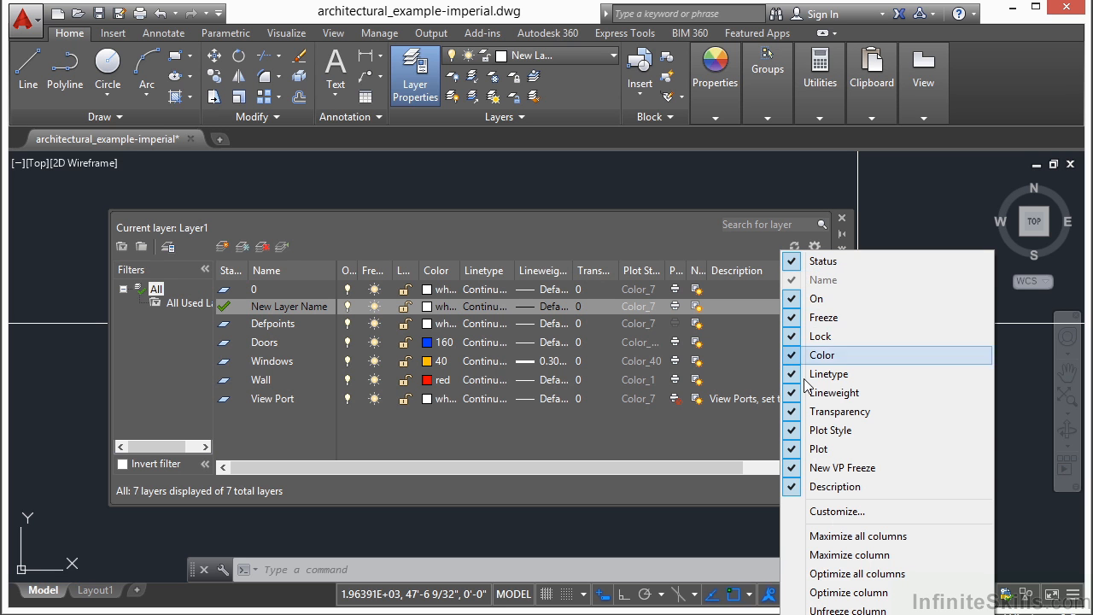
click(793, 486)
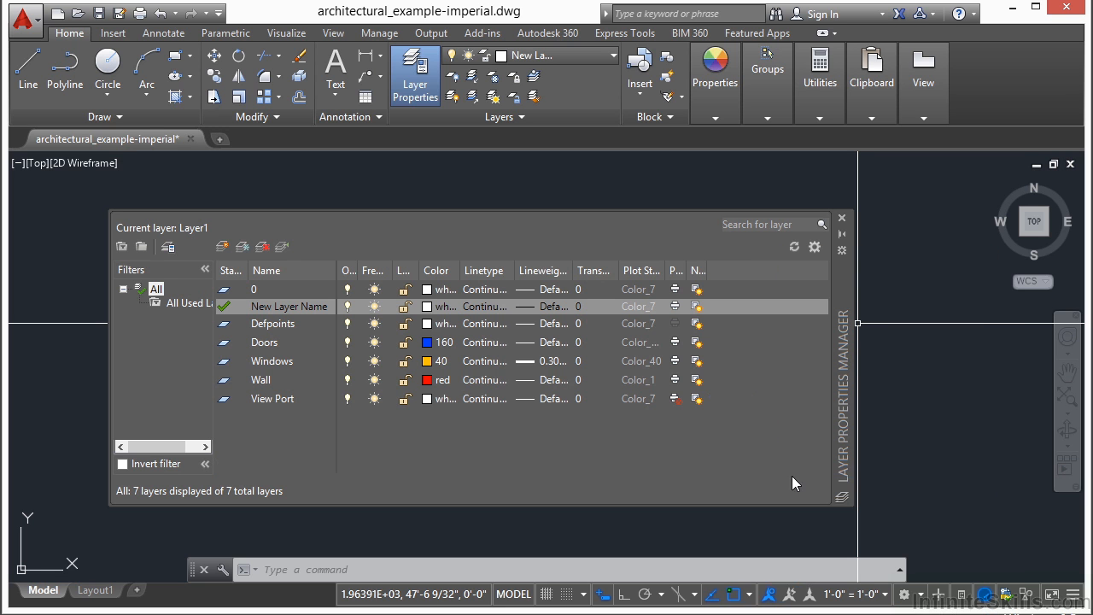
right_click(753, 270)
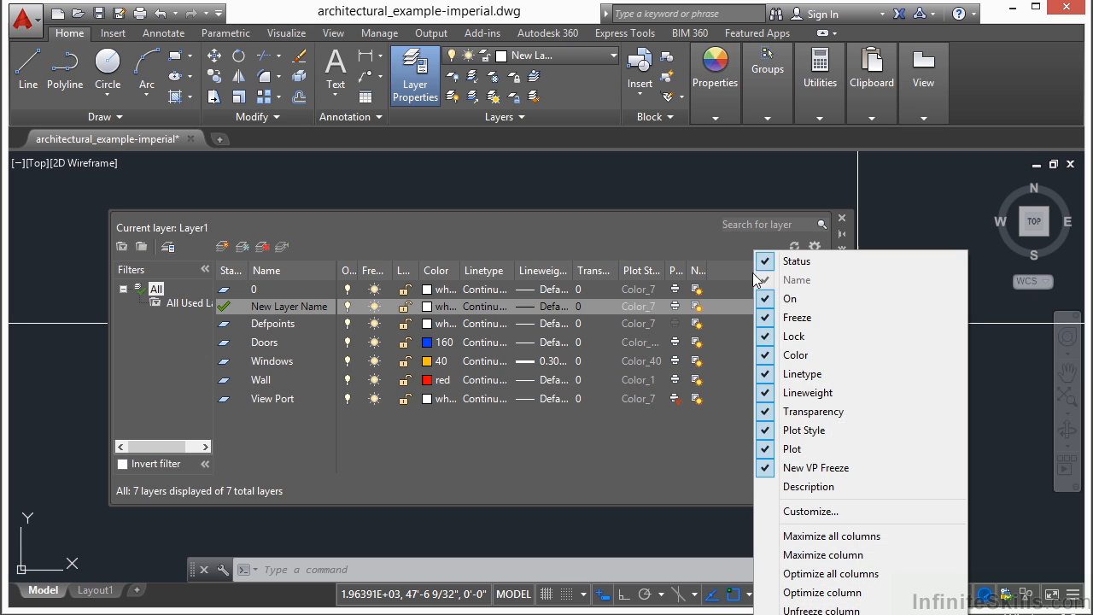
click(777, 486)
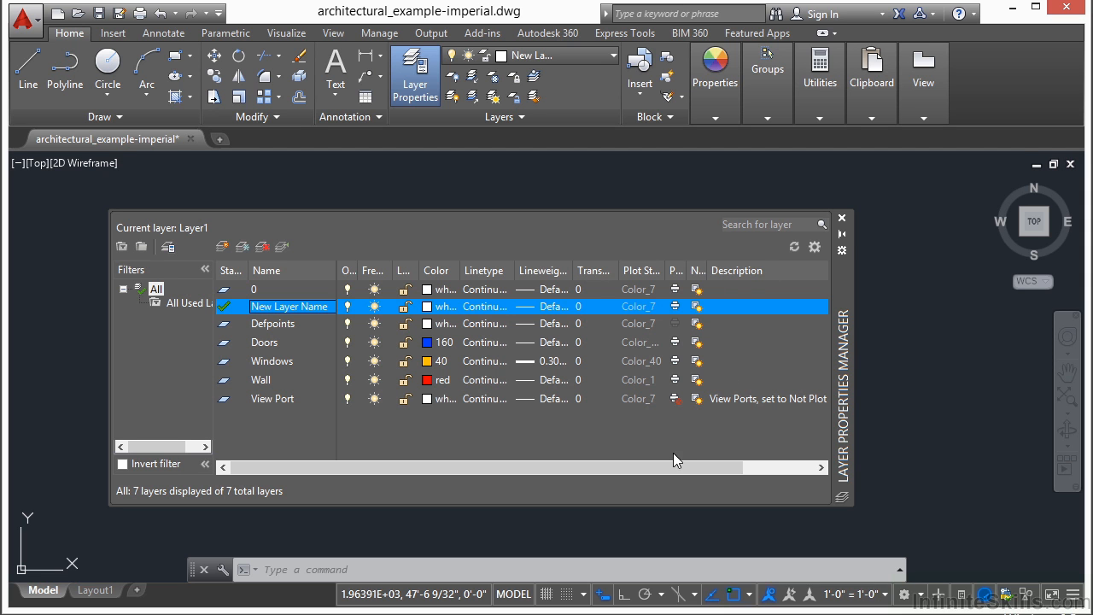
- Select the View Port layer's description and widen the Plot column of the layer list
drag(671, 474, 741, 475)
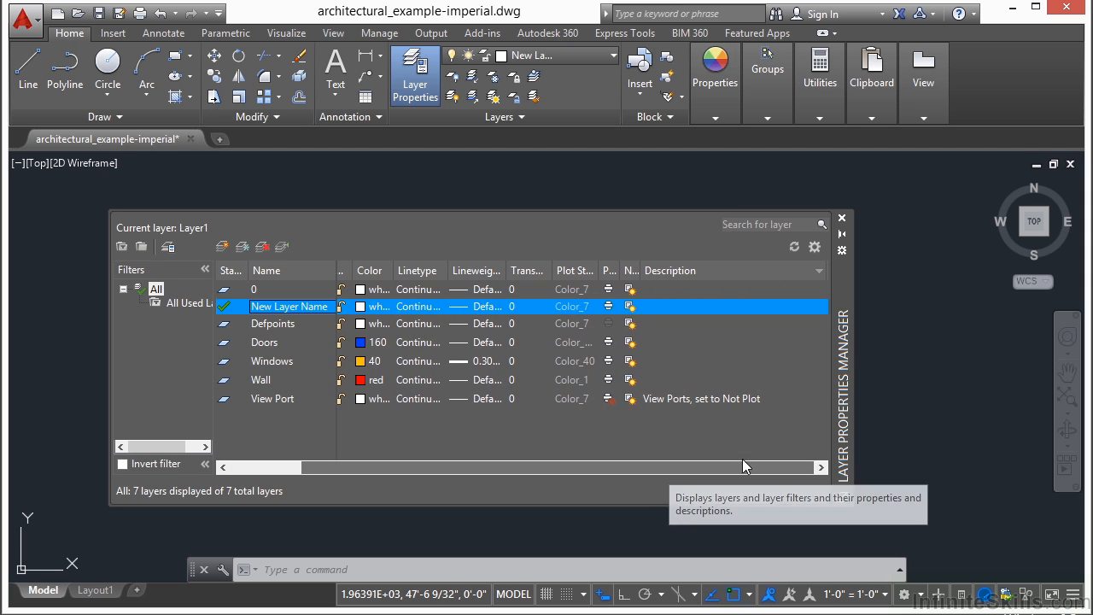
double_click(725, 402)
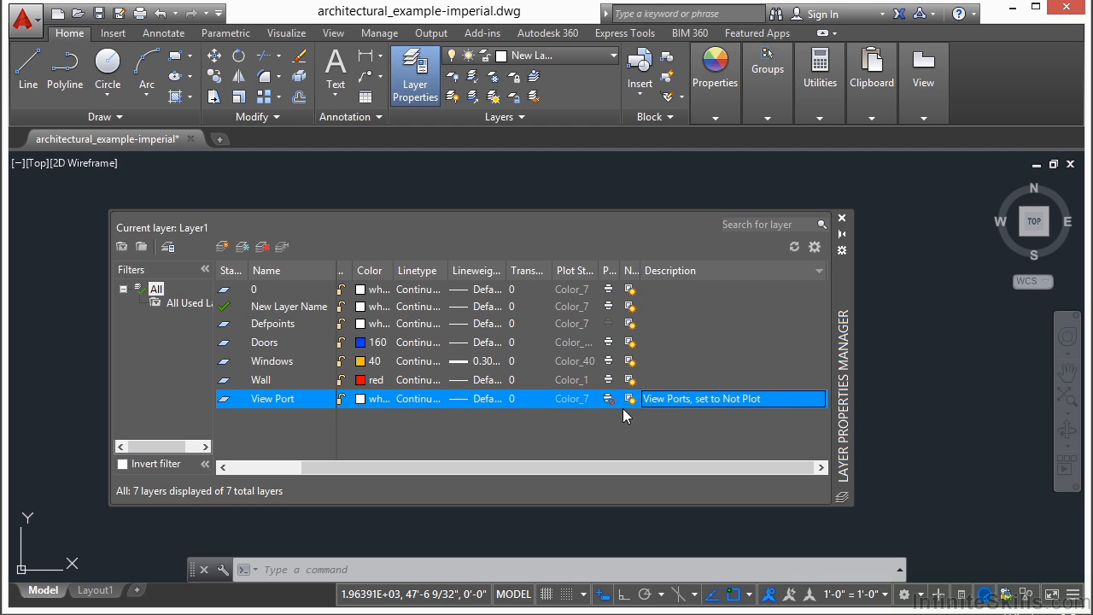
drag(621, 270, 651, 271)
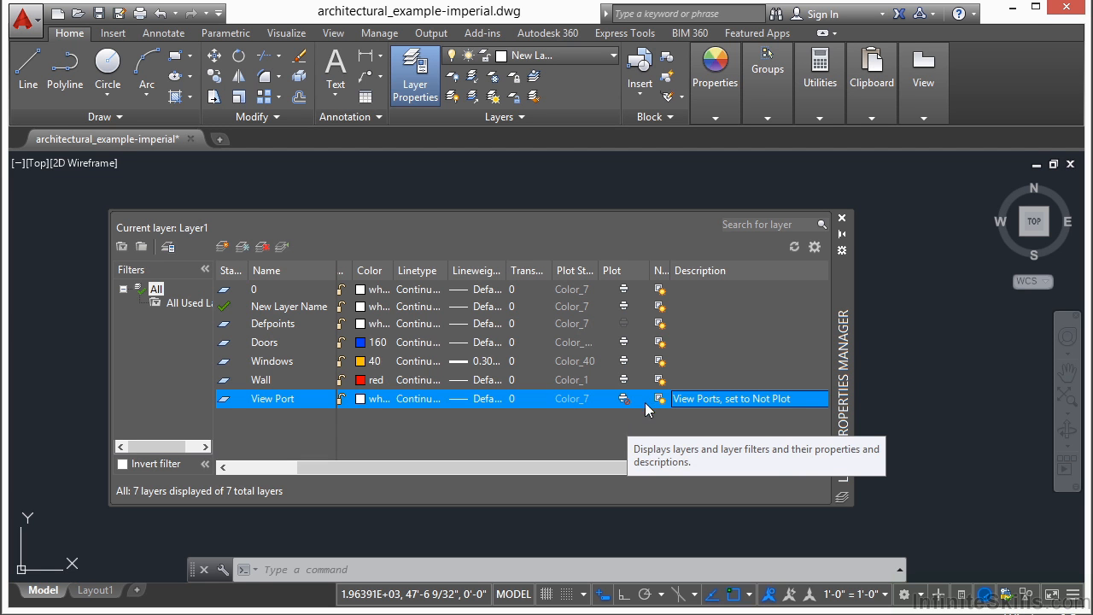
drag(603, 468, 545, 467)
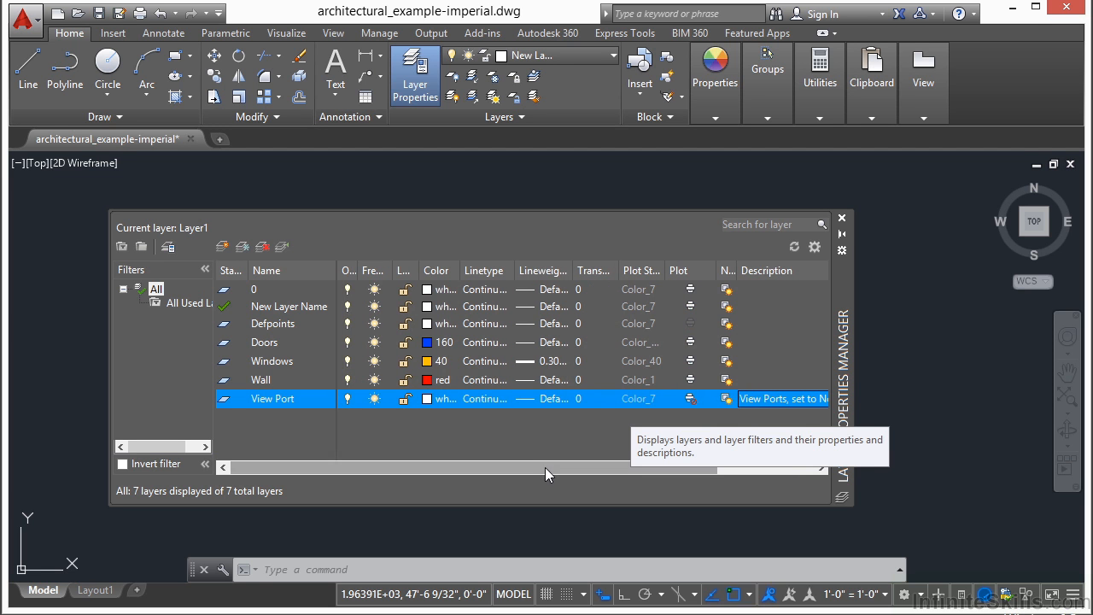
- Turn off View Port and Windows in a multiple selection with New Layer Name, keeping the current layer on, and turn both back on
shift+click(265, 342)
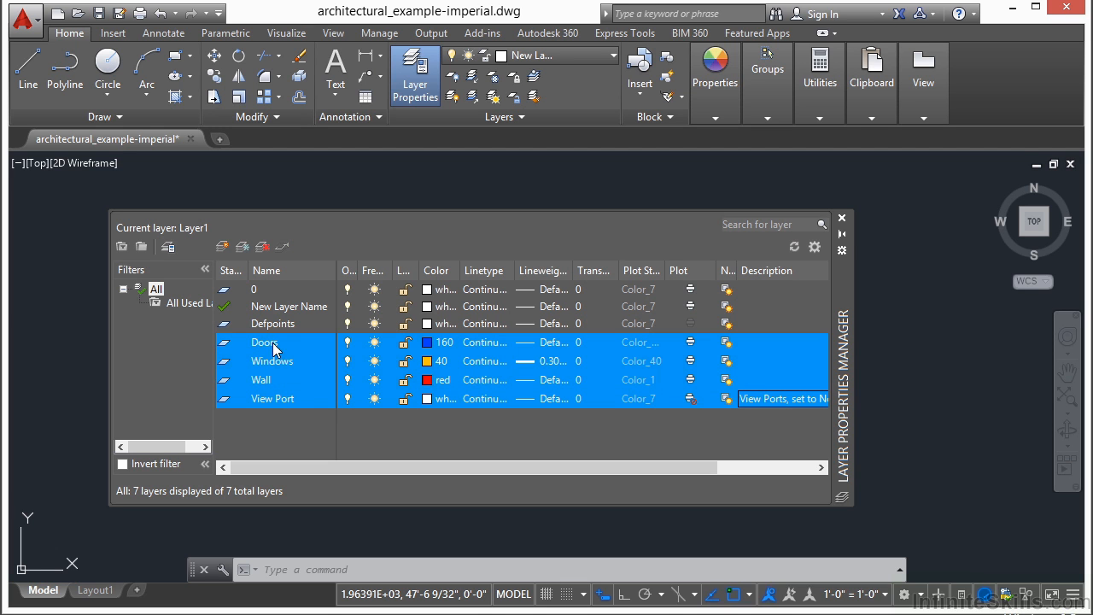
click(285, 401)
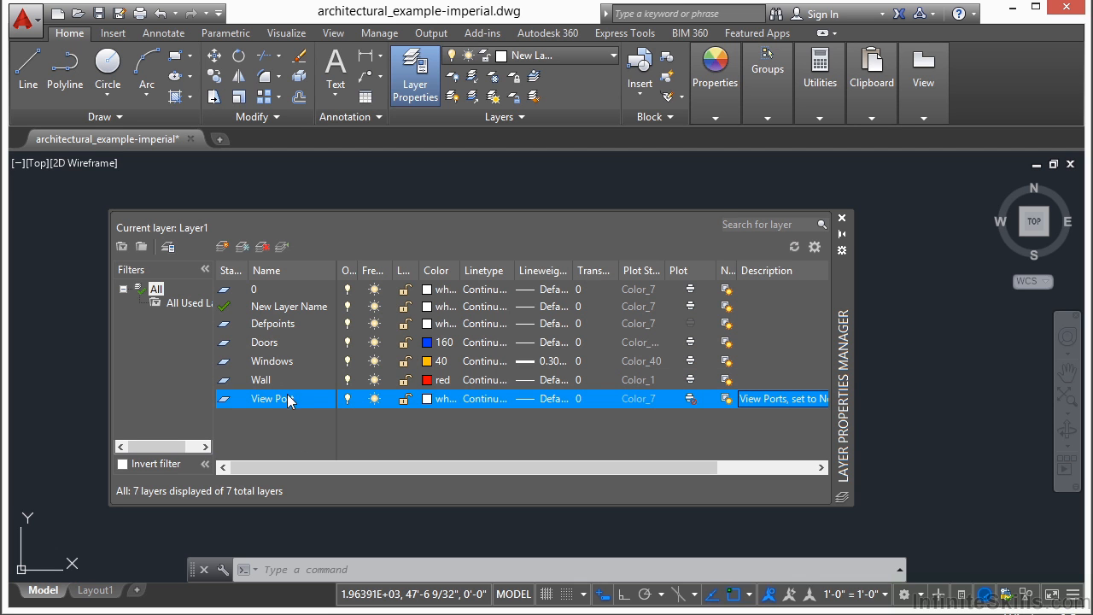
ctrl+click(272, 363)
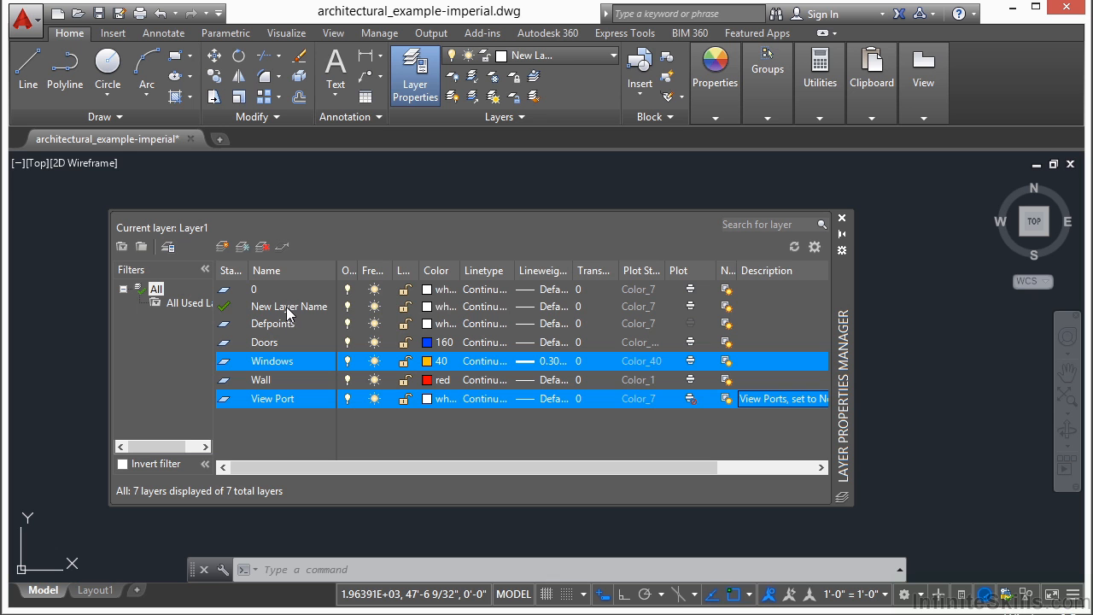
ctrl+click(290, 309)
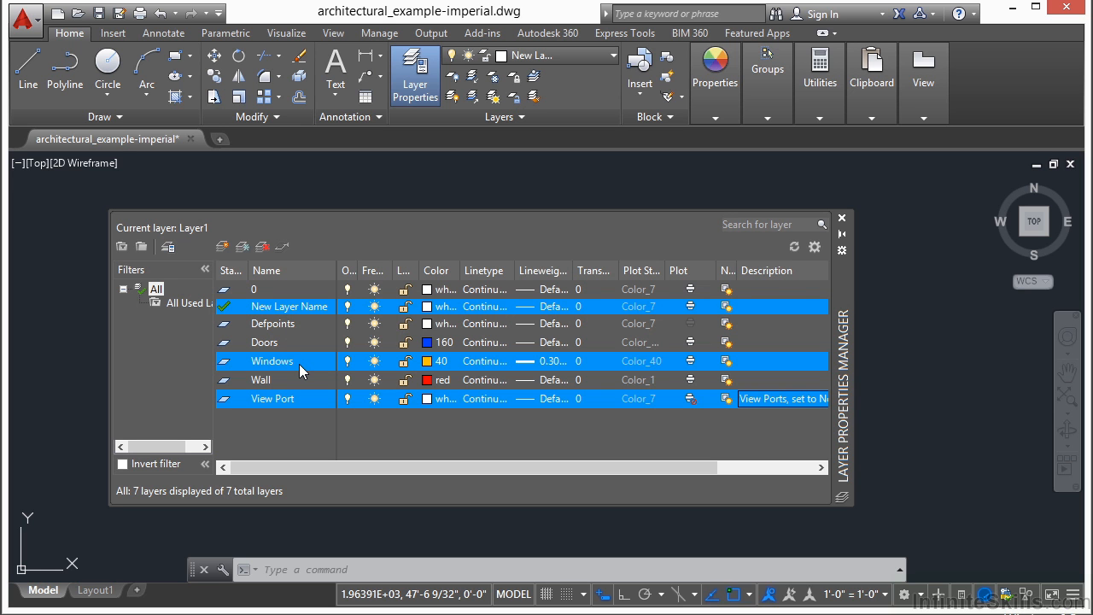
click(347, 363)
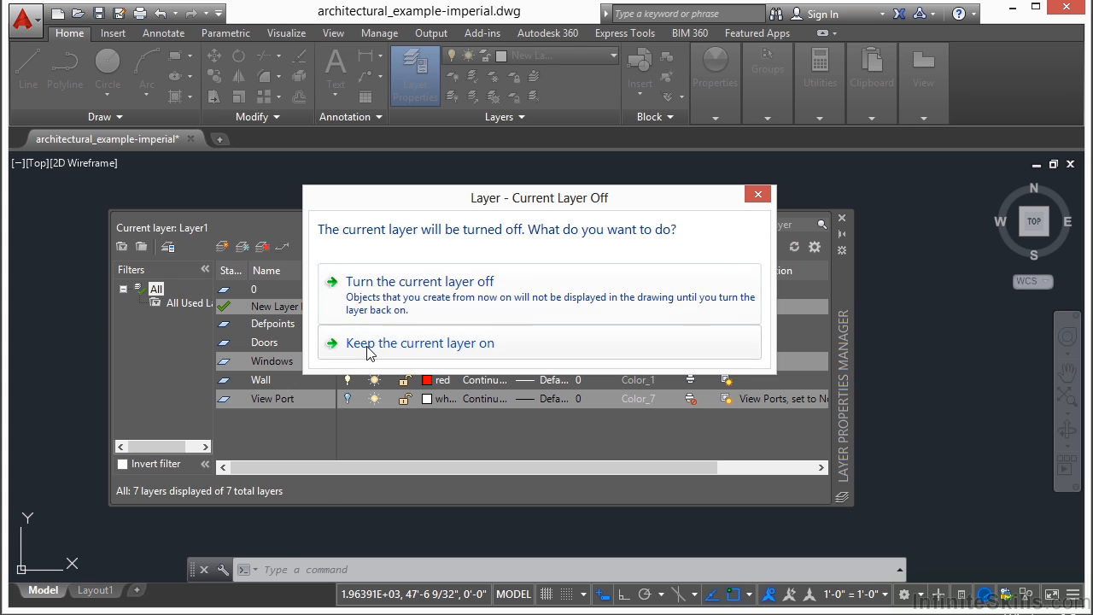
click(367, 349)
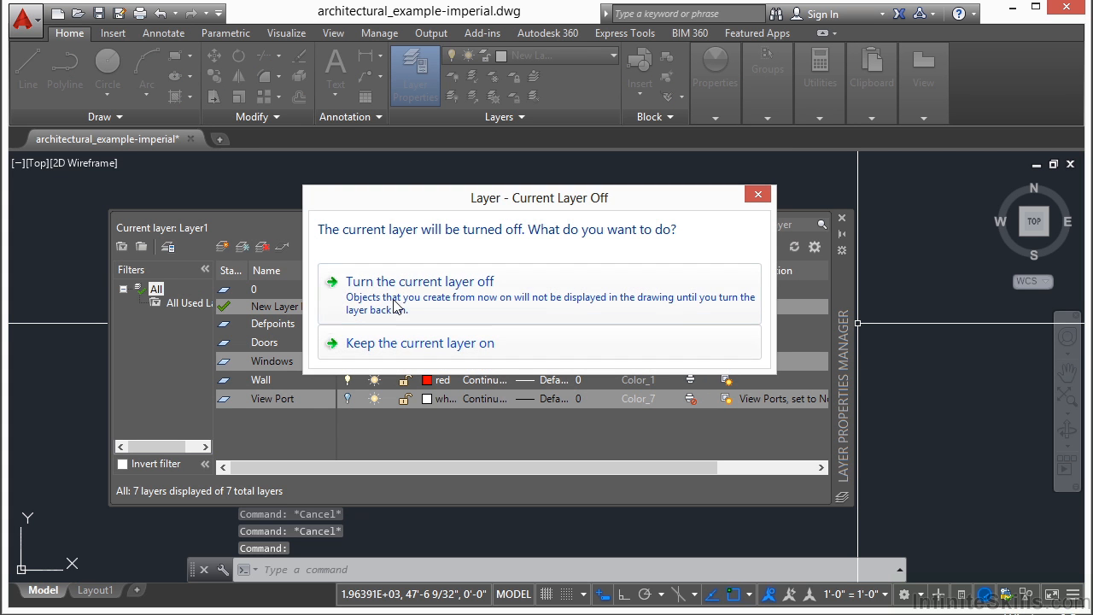
click(408, 344)
click(353, 366)
click(348, 382)
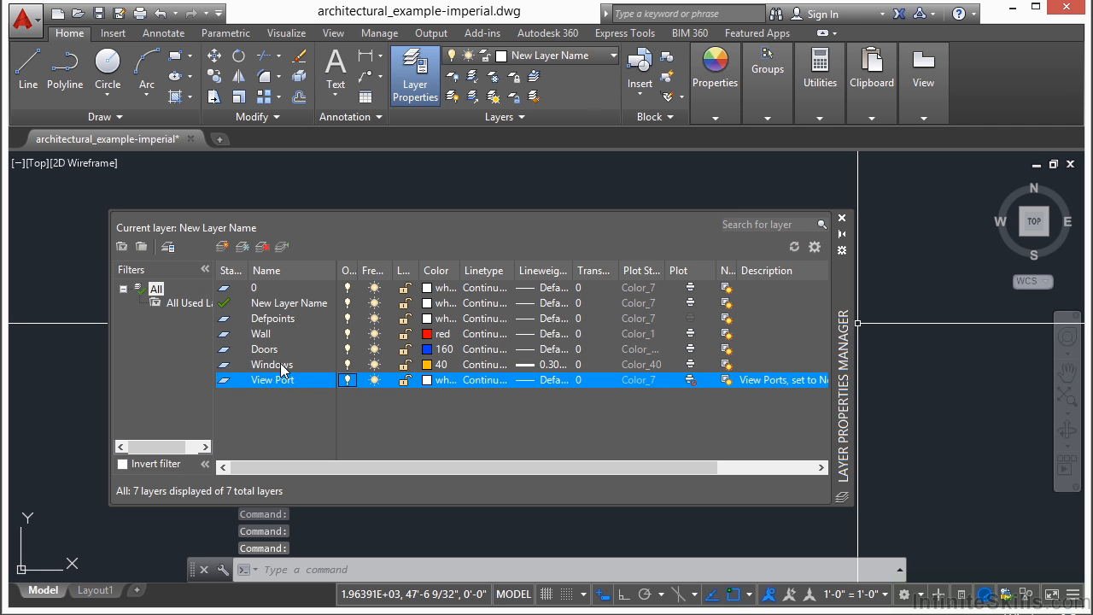
- Set the color of the Doors, Windows and View Port layers to cyan
shift+click(281, 350)
click(436, 350)
click(459, 353)
click(523, 449)
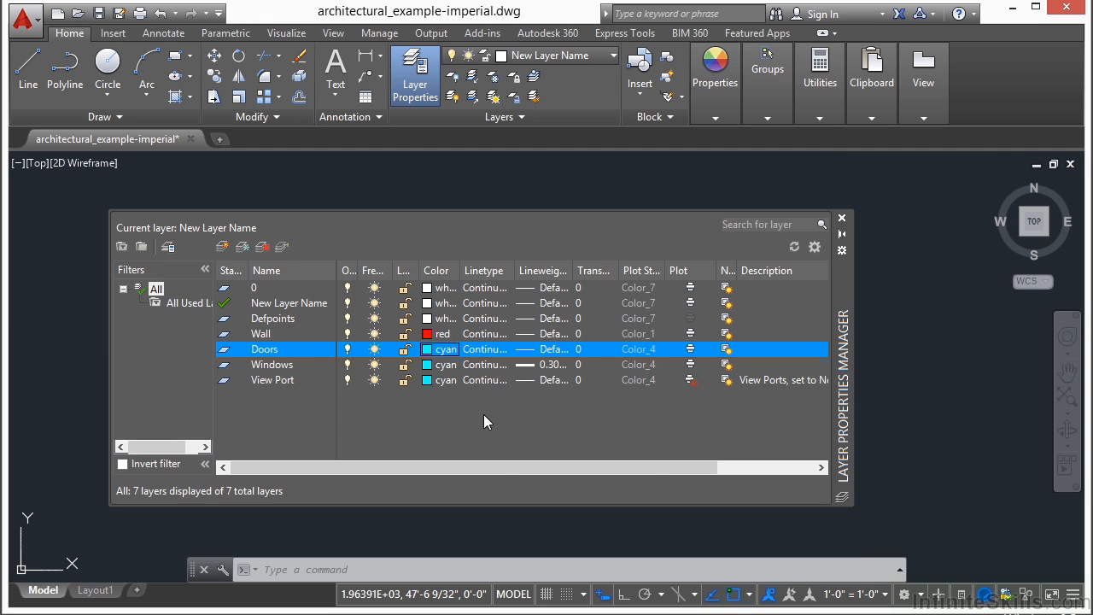
- Widen the New VP Freeze column and turn on New VP Freeze for the Doors layer
drag(528, 469, 590, 467)
drag(672, 271, 709, 271)
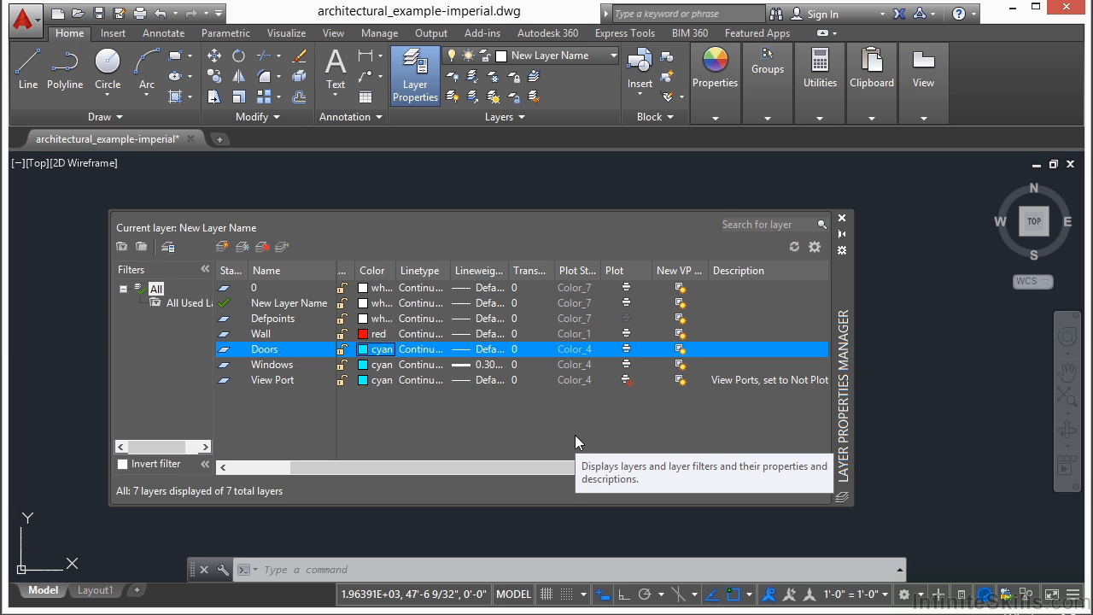
click(680, 350)
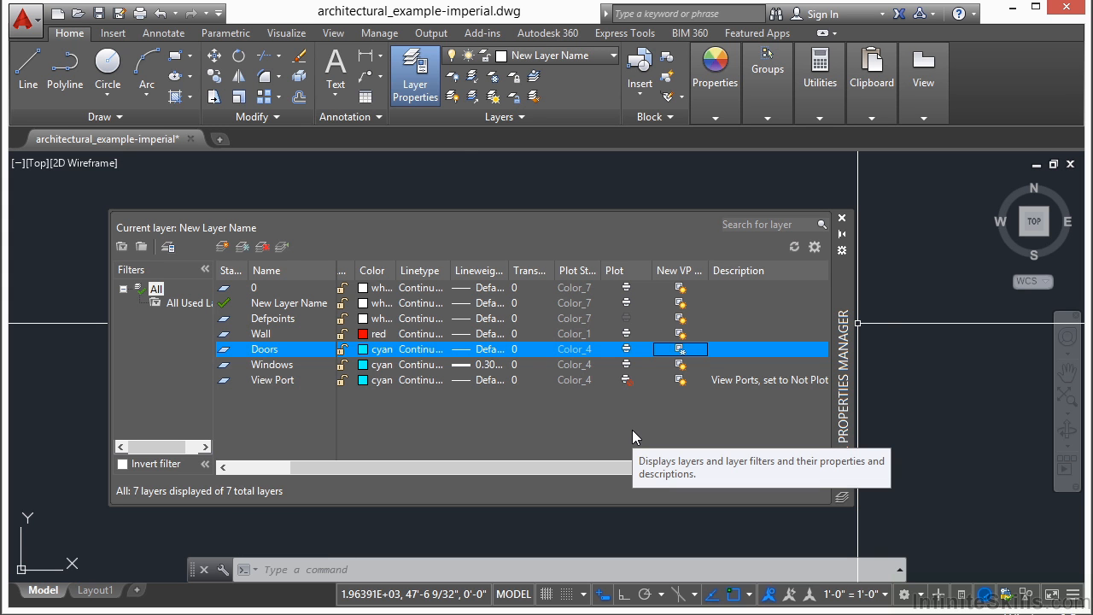
- Close the Layer Properties Manager and switch to the Layout1 layout
click(841, 221)
click(97, 590)
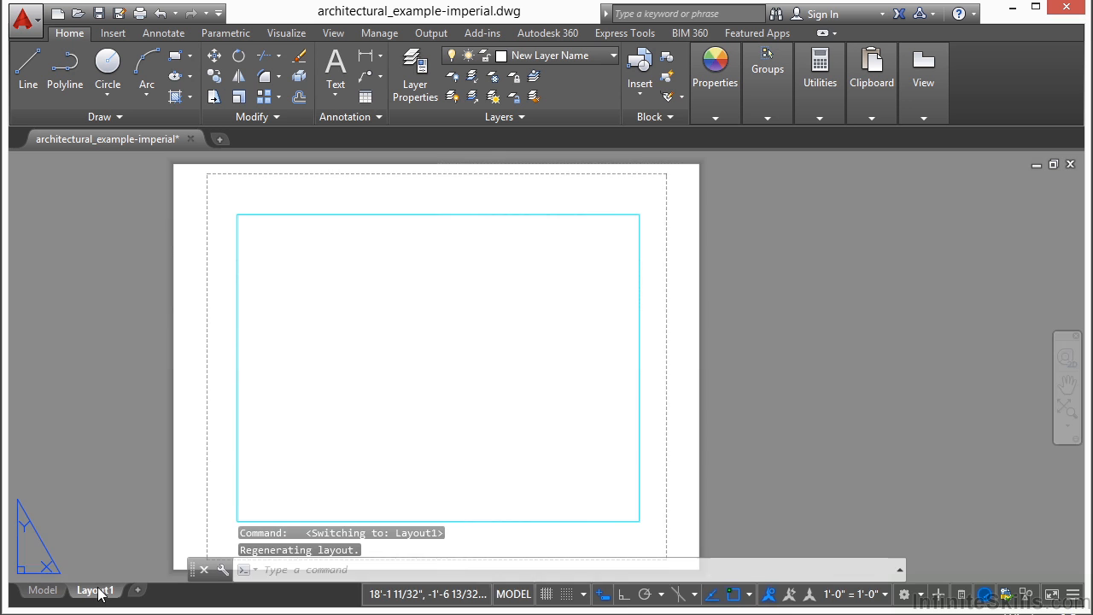
- Erase the existing viewport from the Layout1 sheet
click(681, 316)
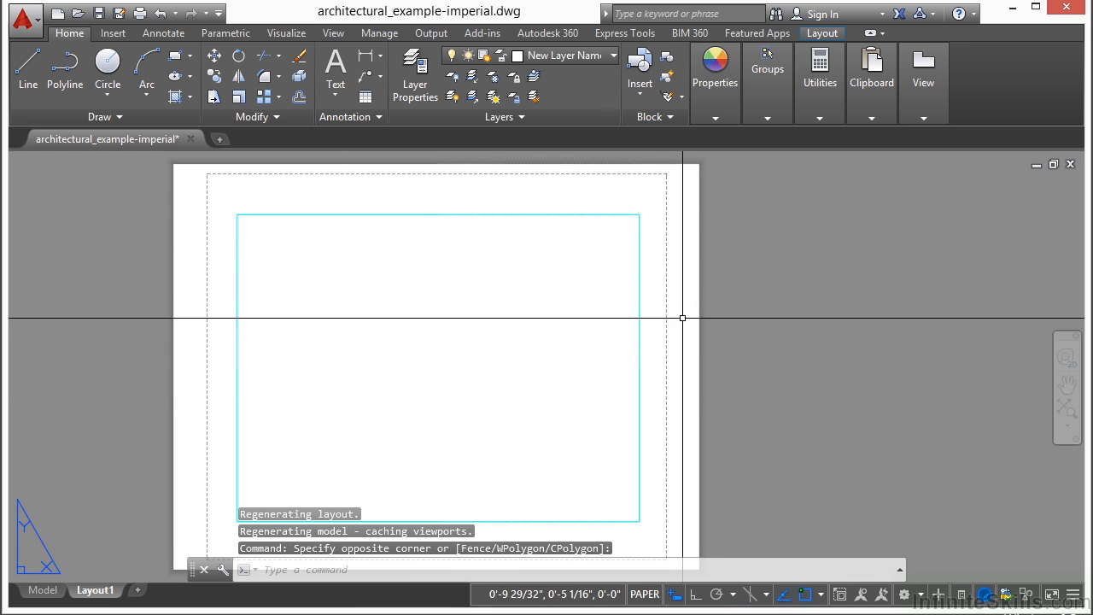
scroll(571, 273, down, 2)
click(540, 257)
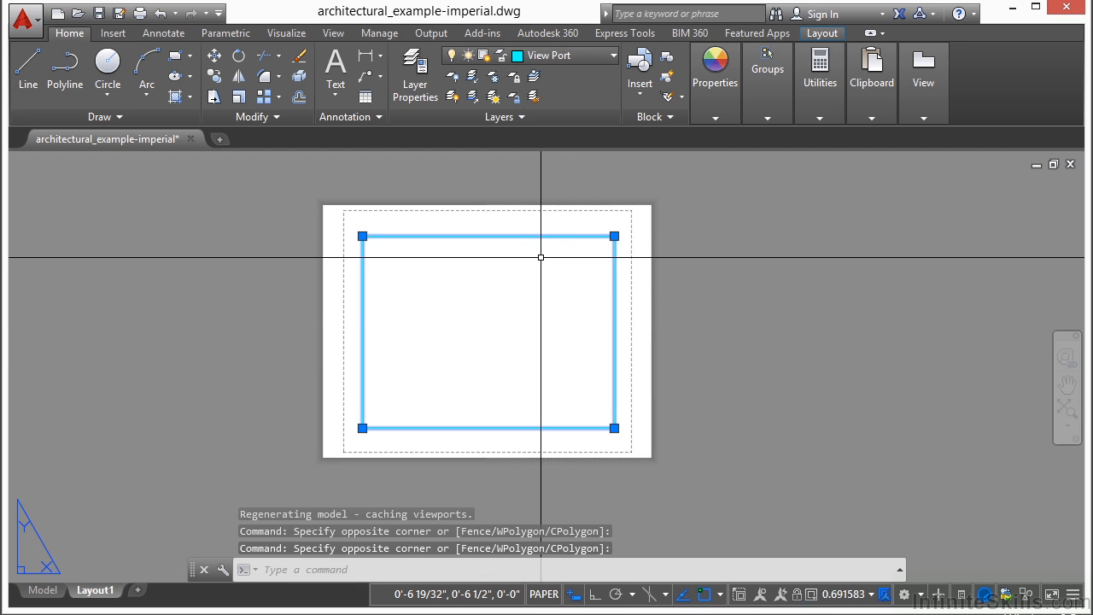
click(299, 55)
click(531, 279)
text(vports)
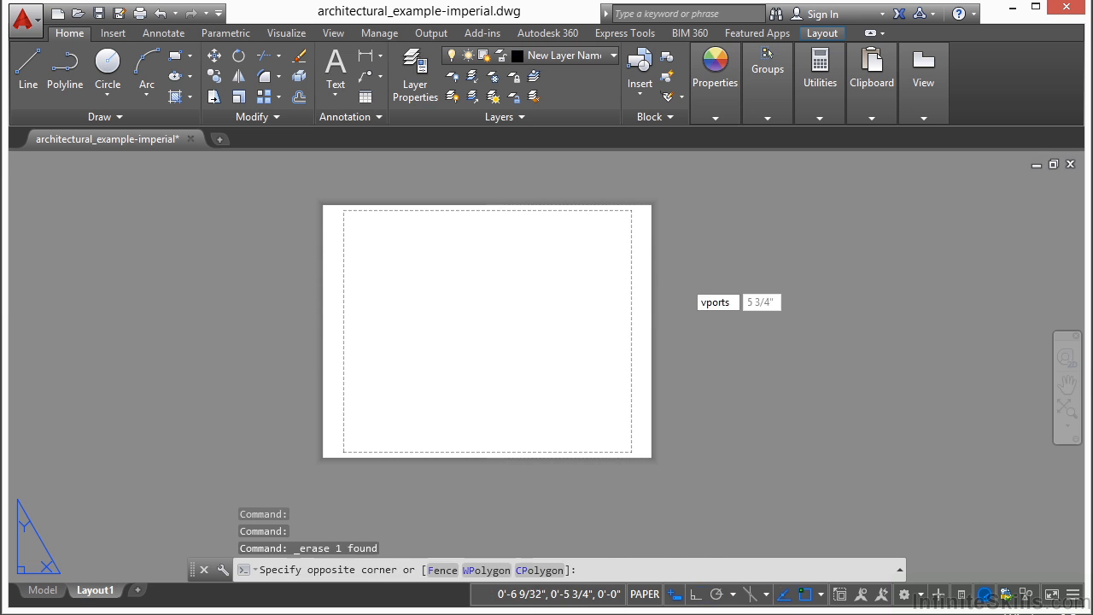
key(Return)
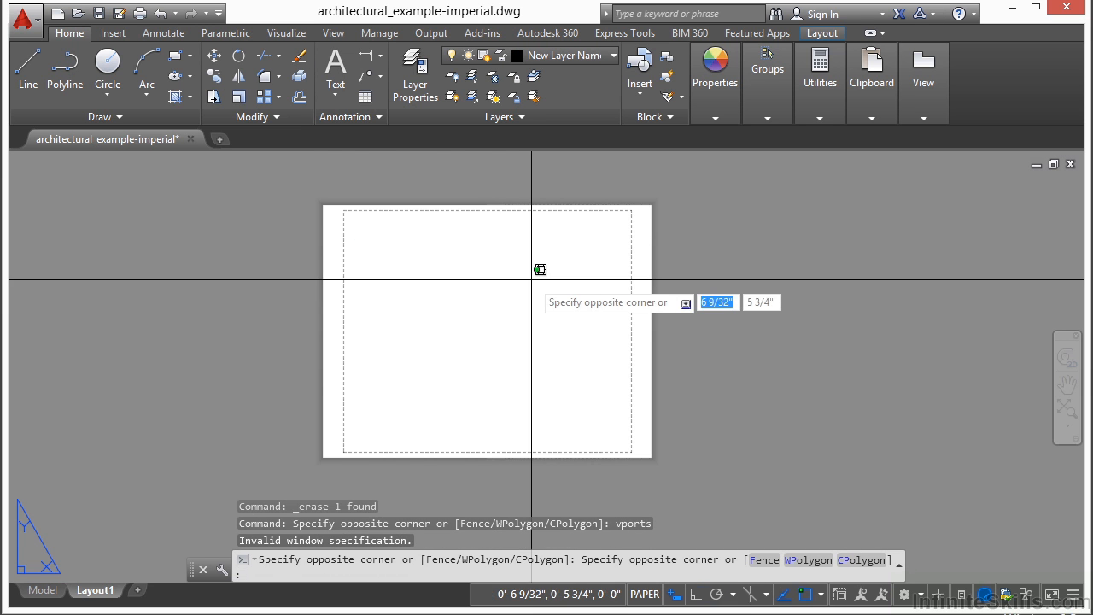
key(Escape)
- Create a Single viewport with VPORTS by picking two opposite corners inside the sheet's printable area
text(vports)
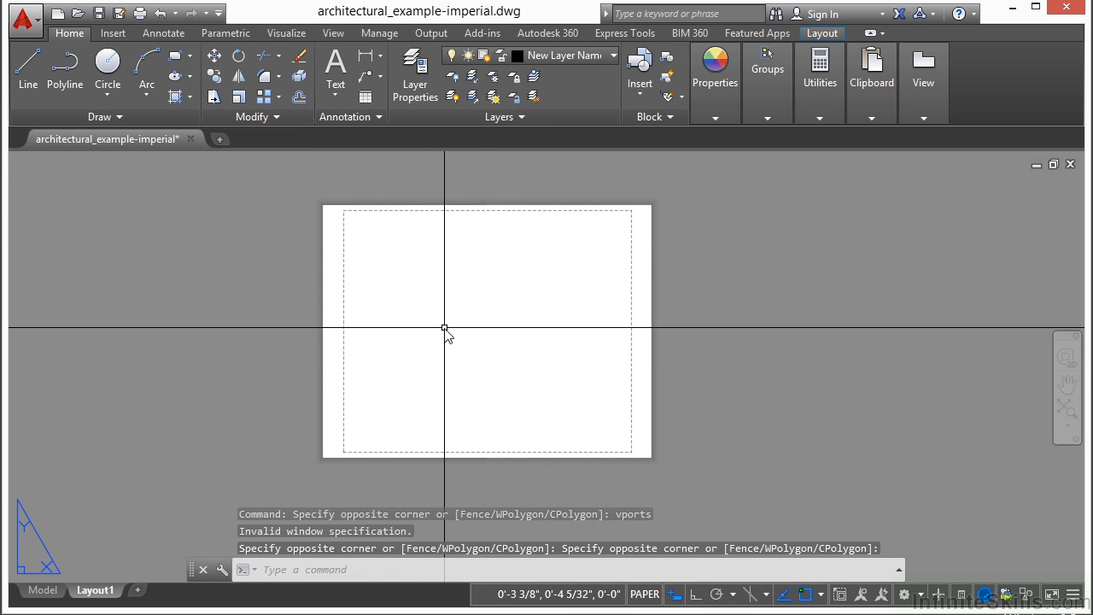
key(Return)
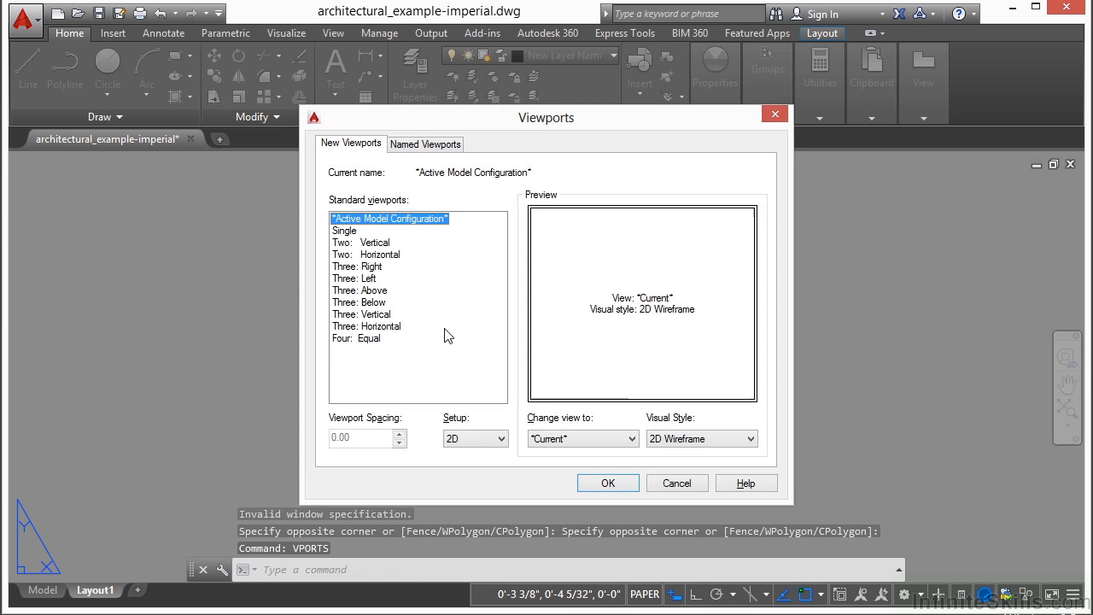
click(358, 230)
click(588, 480)
click(376, 417)
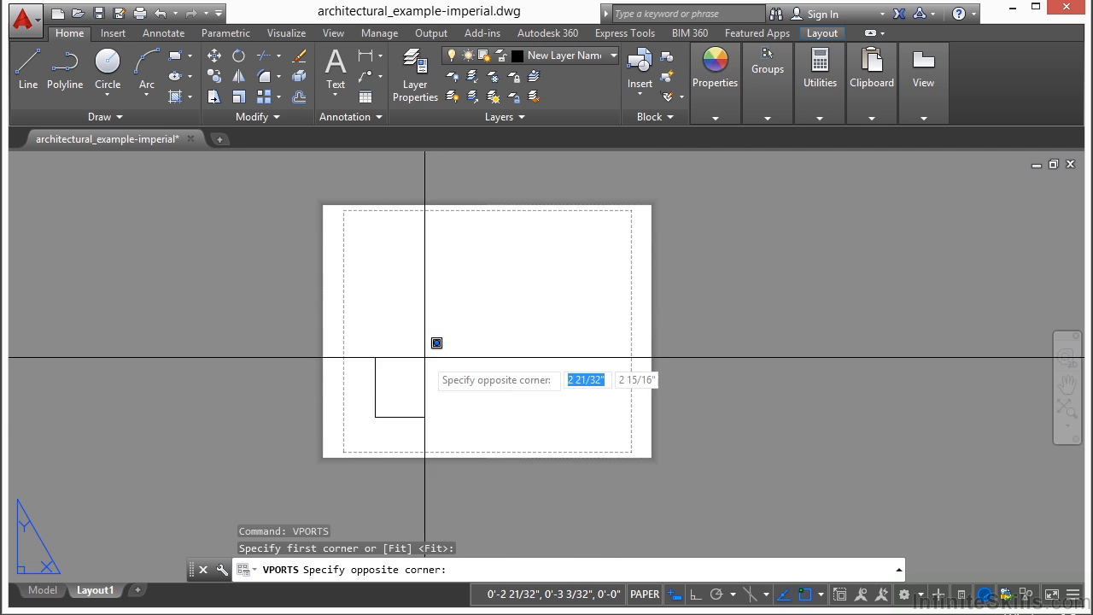
click(559, 261)
- Activate model space inside the new viewport showing the floor plan
scroll(447, 283, up, 10)
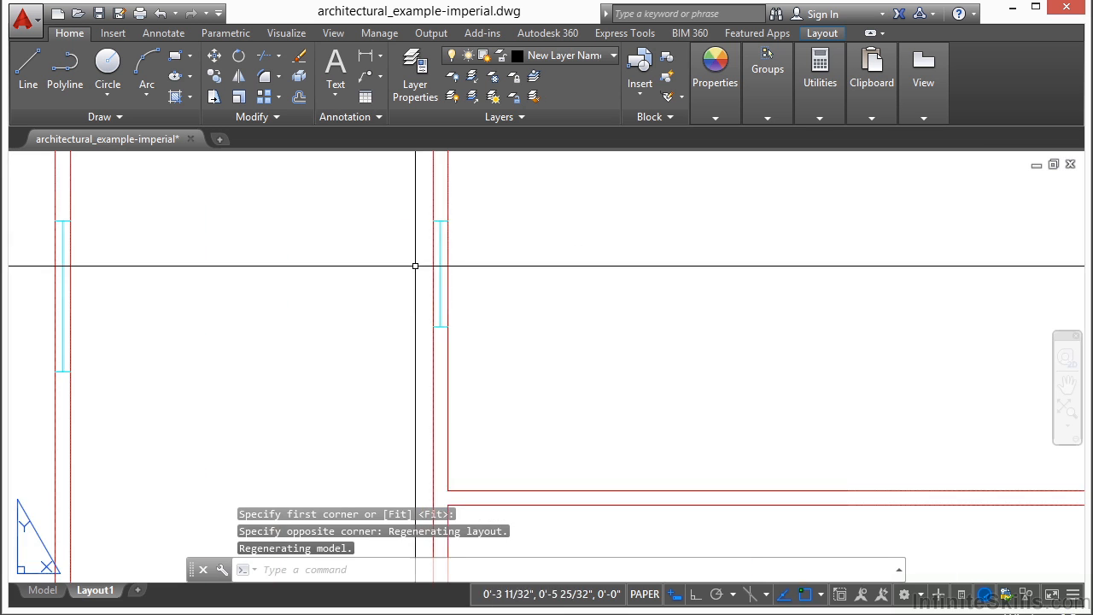
scroll(461, 342, down, 4)
scroll(537, 319, down, 3)
double_click(537, 319)
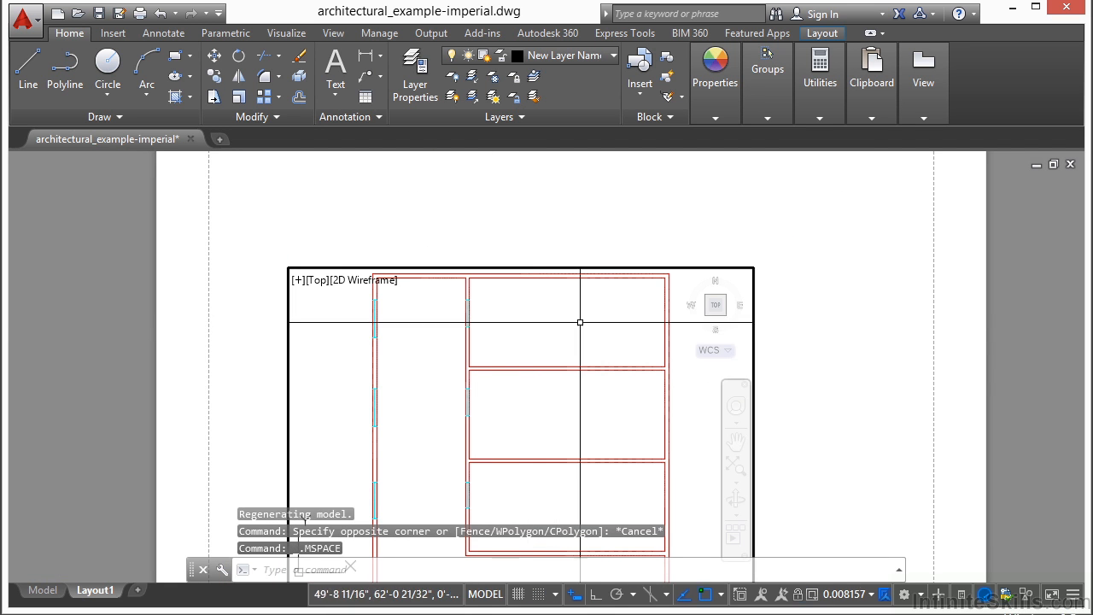
- Widen the VP Freeze column and turn off VP Freeze for the Doors layer in the active viewport, closing the Layer Properties Manager
click(409, 74)
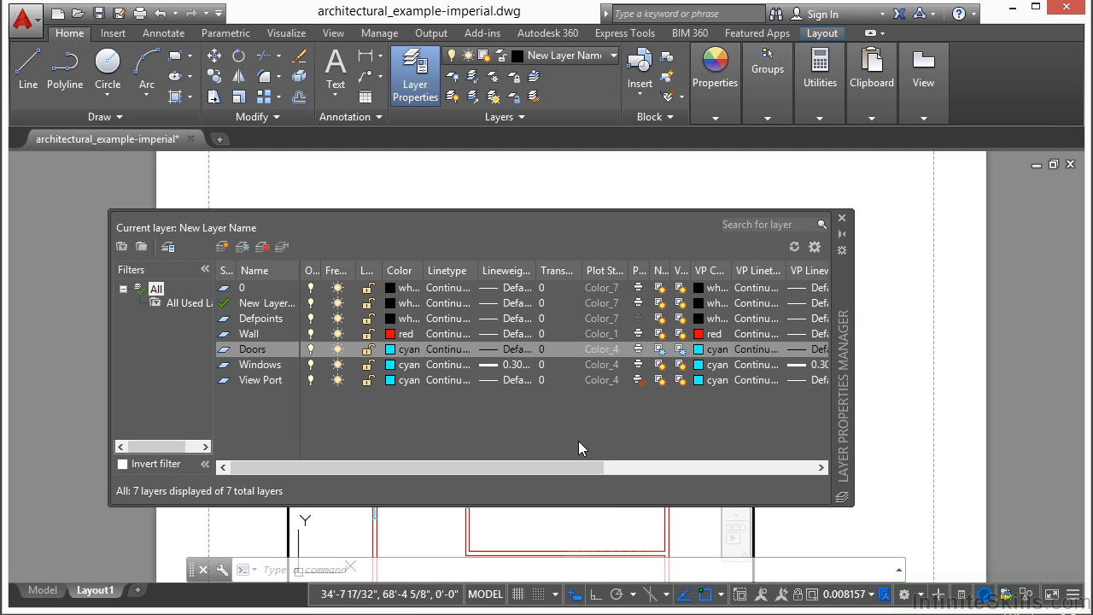
drag(580, 468, 665, 485)
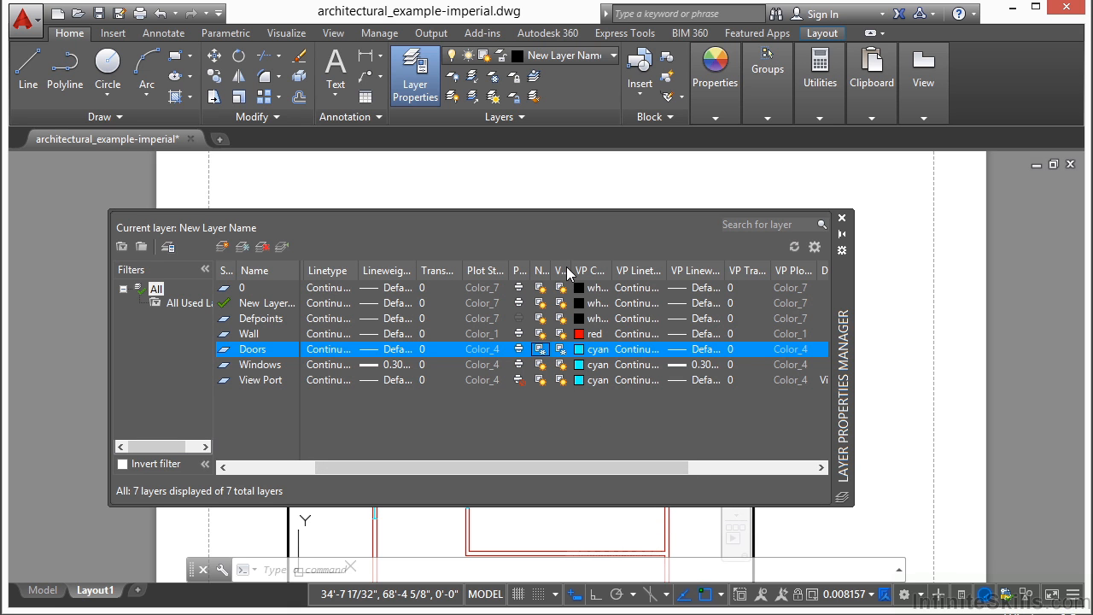
drag(571, 268, 598, 351)
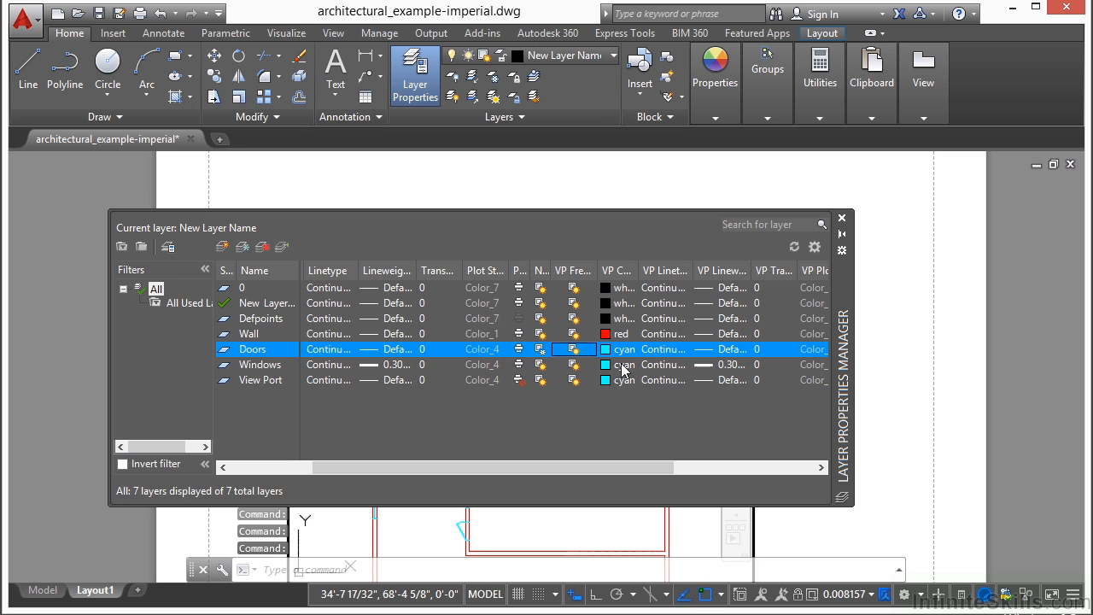
click(841, 219)
- Enlarge the door area inside the viewport, and leave the layout through paper space for the Model drawing
scroll(465, 348, up, 5)
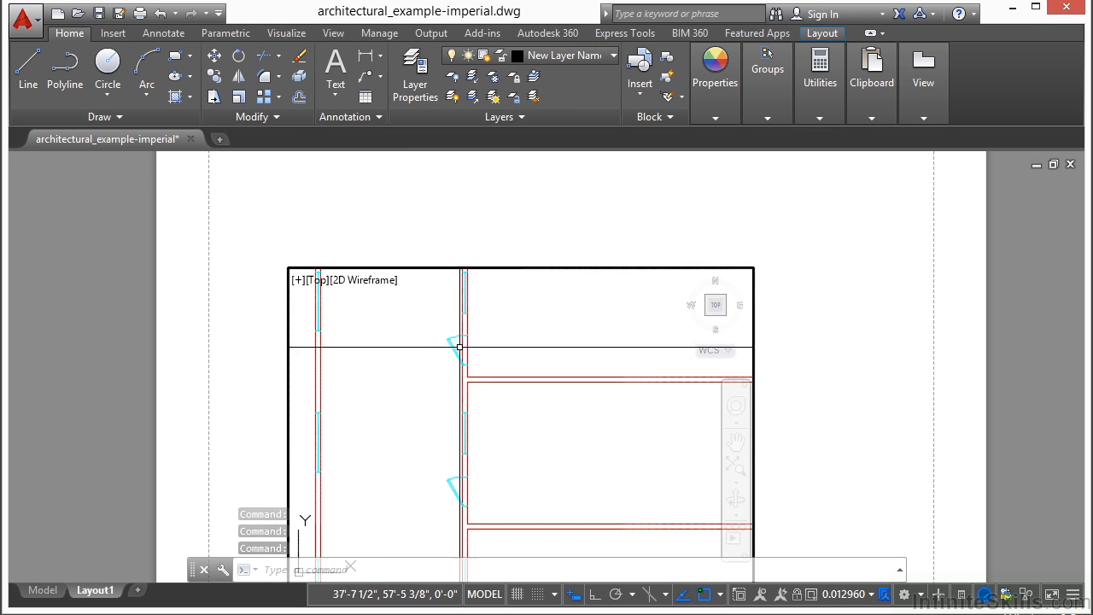
double_click(532, 255)
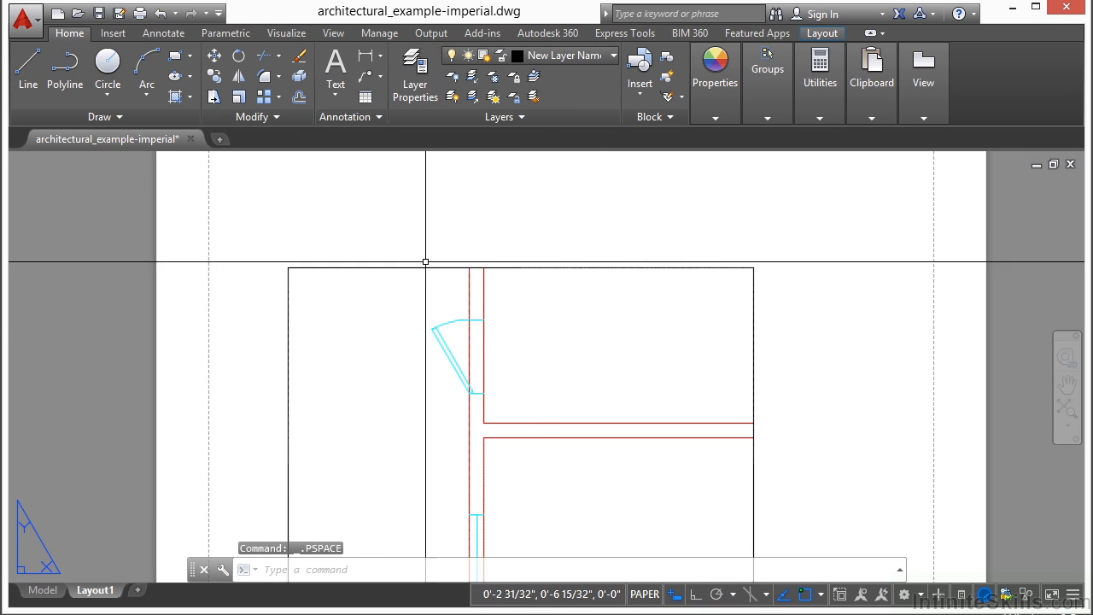
scroll(459, 317, down, 4)
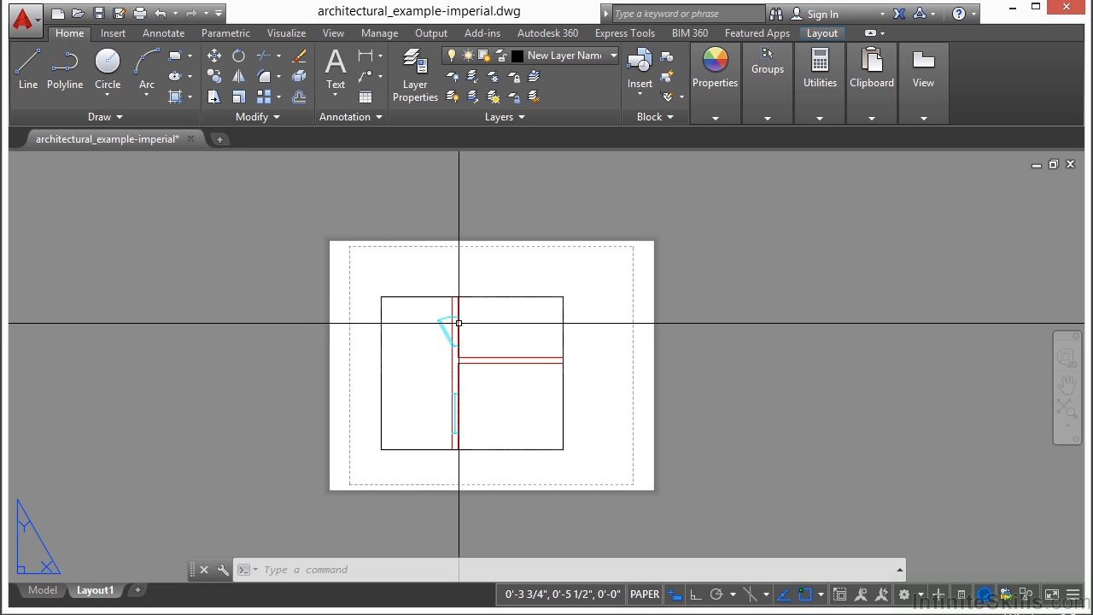
click(39, 592)
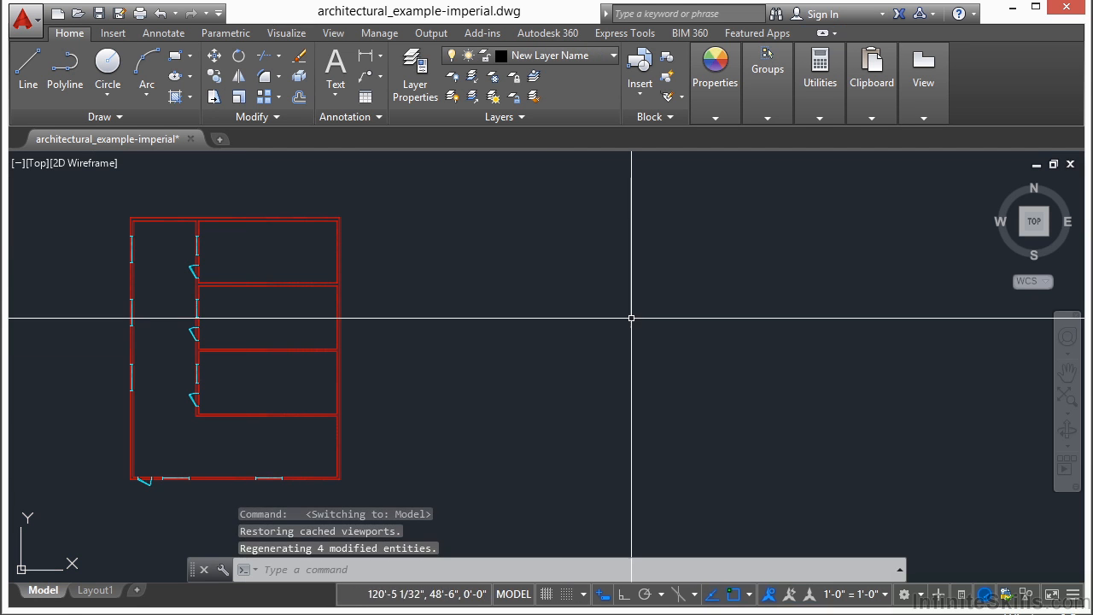